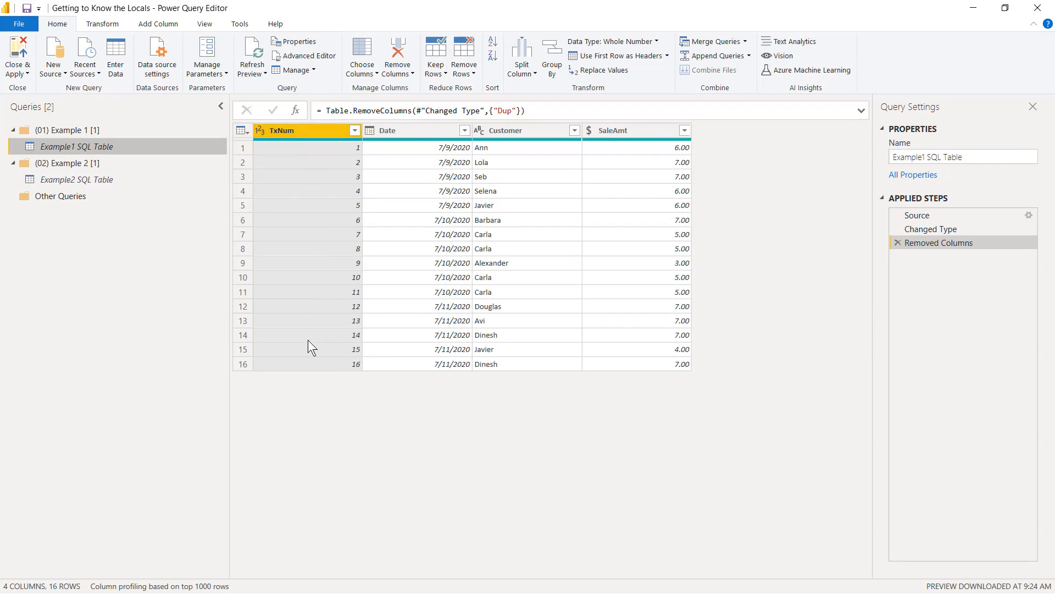
Step: Create a reference query from Example1 SQL Table and name it FactSales1
{"action": "right_click", "coordinate": [64, 146]}
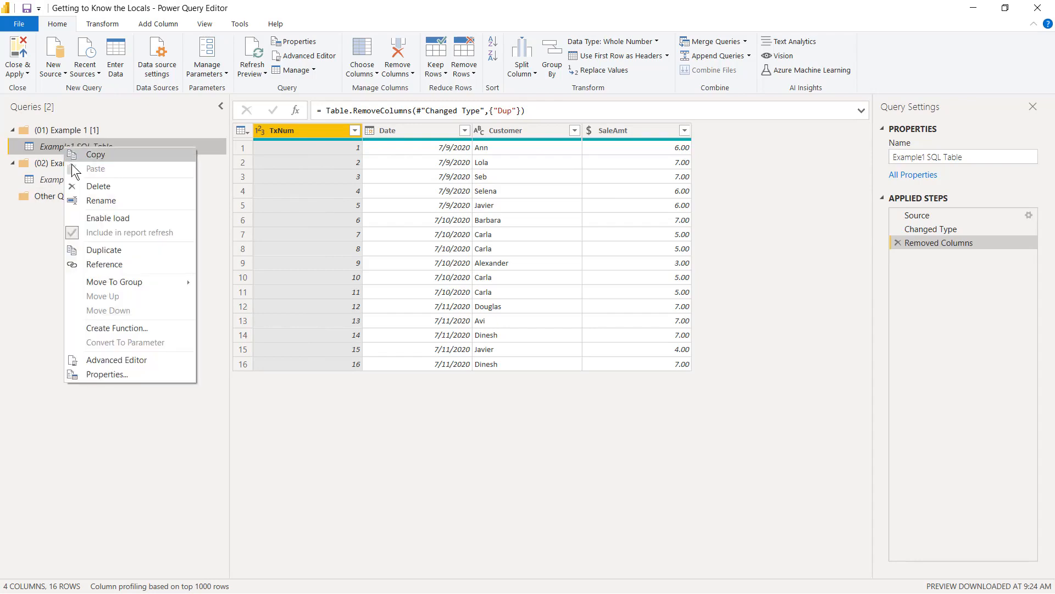
{"action": "left_click", "coordinate": [135, 265]}
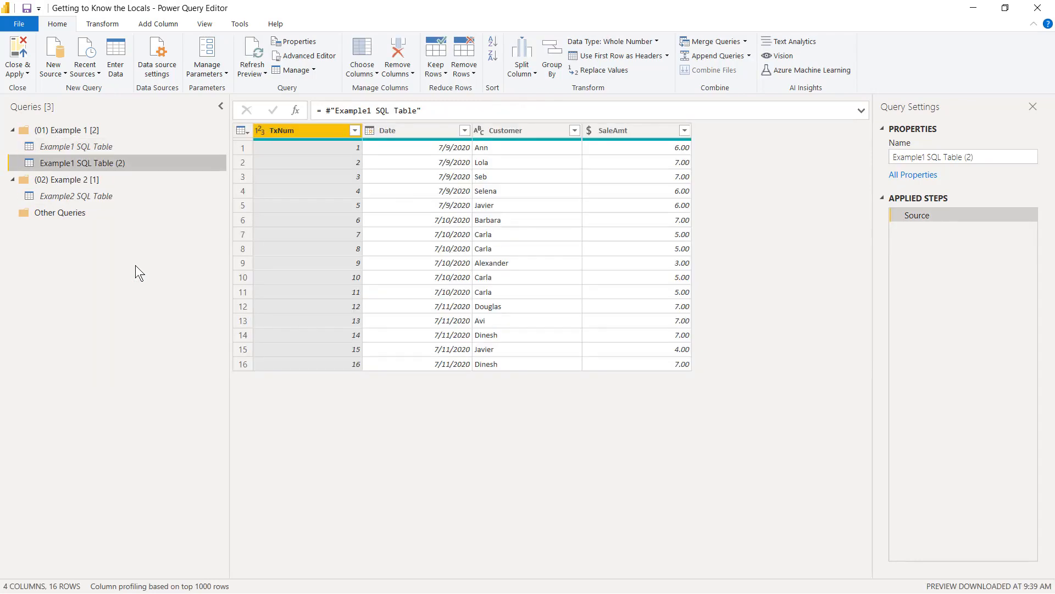
{"action": "left_click", "coordinate": [993, 153]}
{"action": "left_click_drag", "start_coordinate": [994, 154], "coordinate": [710, 138]}
{"action": "type", "text": "F"}
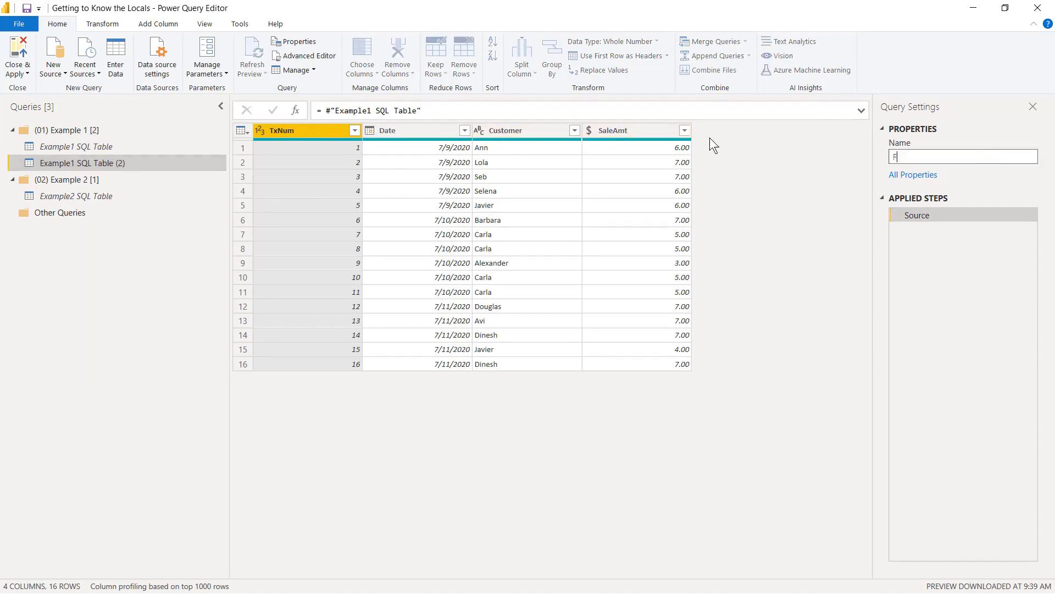
{"action": "type", "text": "actSales1"}
{"action": "key", "text": "Return"}
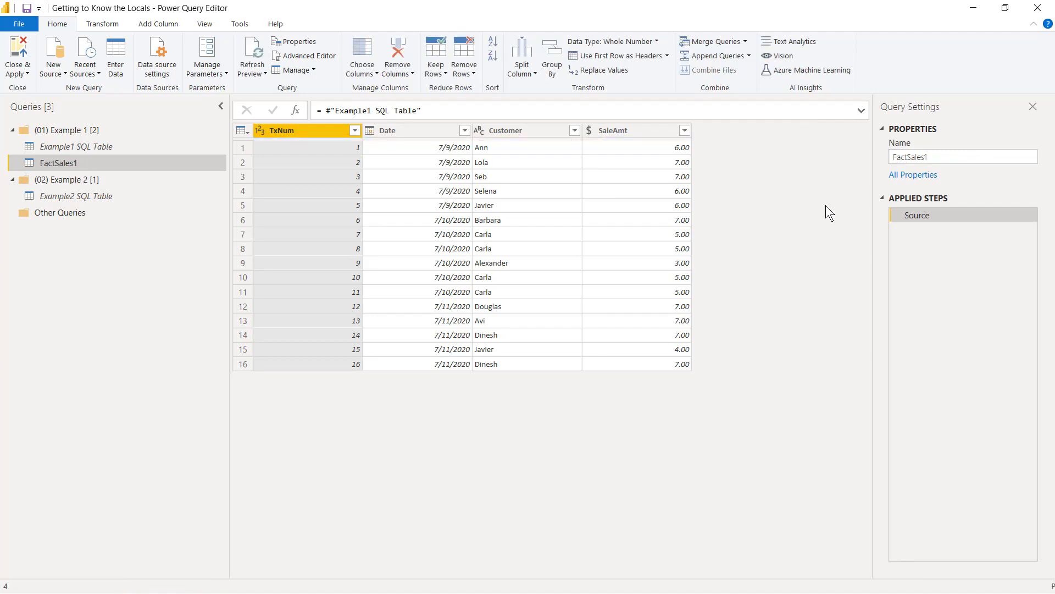
Step: Try removing the TxNum column from FactSales1, and discard that applied step
{"action": "right_click", "coordinate": [286, 133]}
{"action": "left_click", "coordinate": [323, 156]}
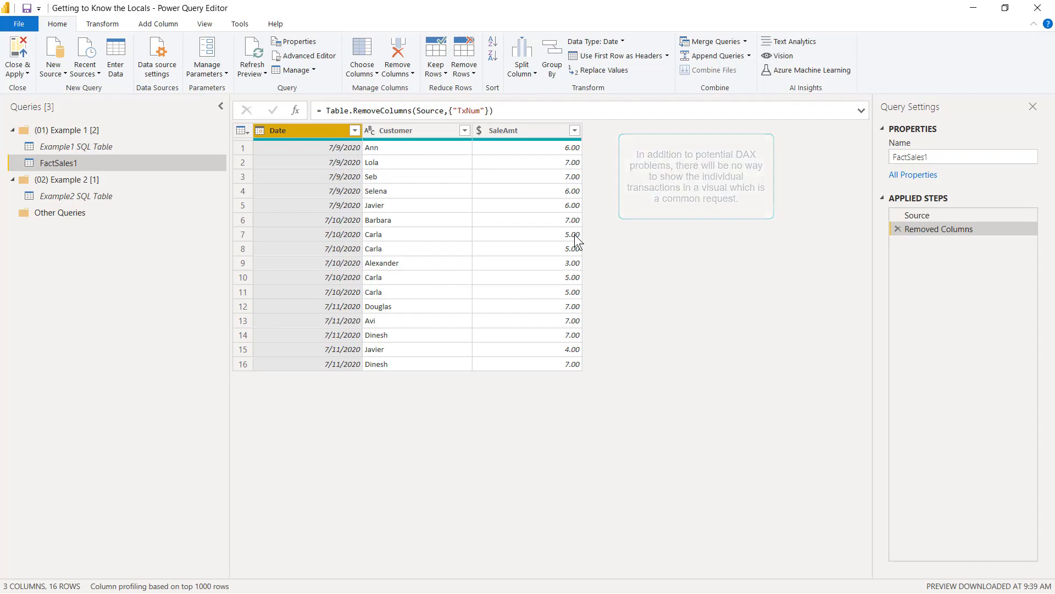
{"action": "left_click", "coordinate": [898, 229]}
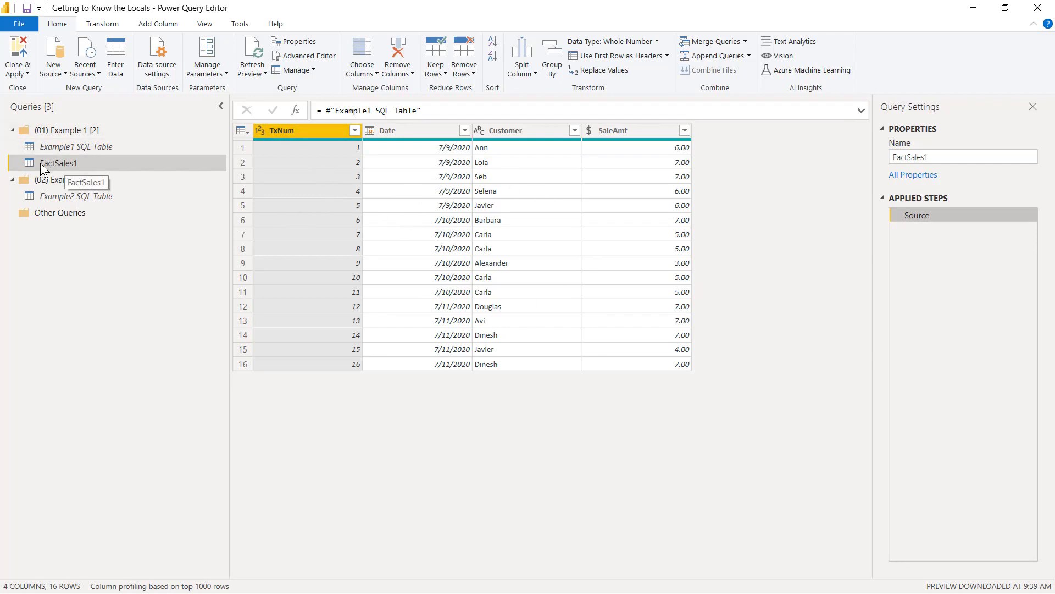
Step: Delete the FactSales1 query from the Example 1 group
{"action": "right_click", "coordinate": [55, 161]}
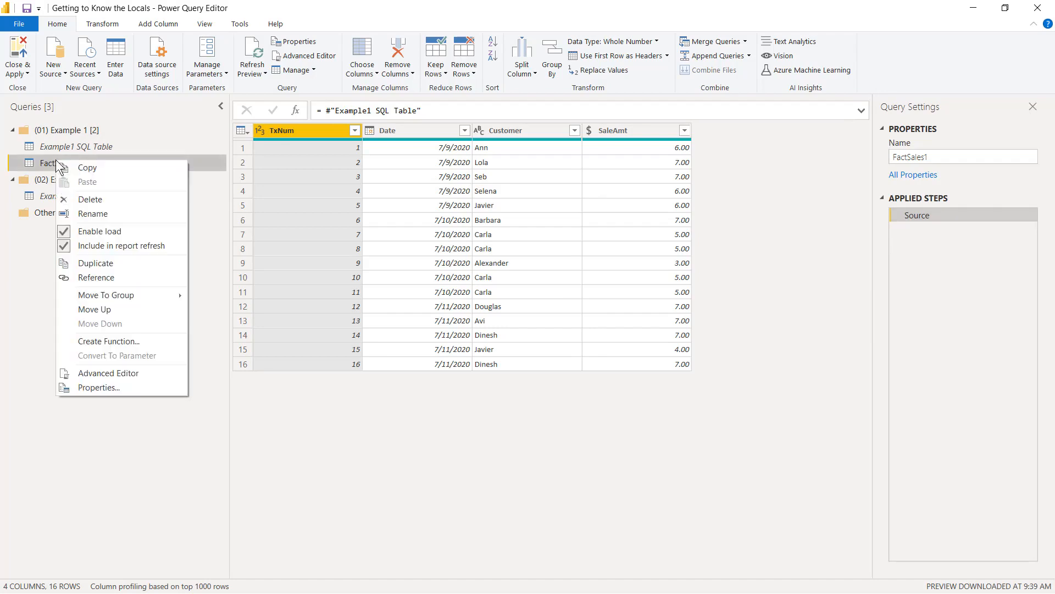
{"action": "left_click", "coordinate": [107, 201]}
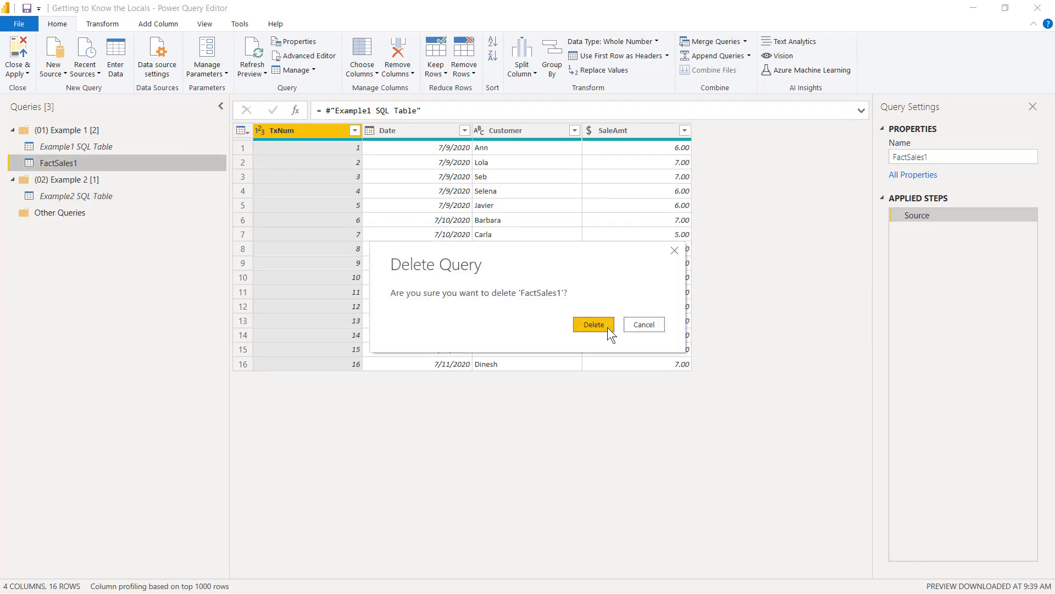
{"action": "left_click", "coordinate": [593, 324]}
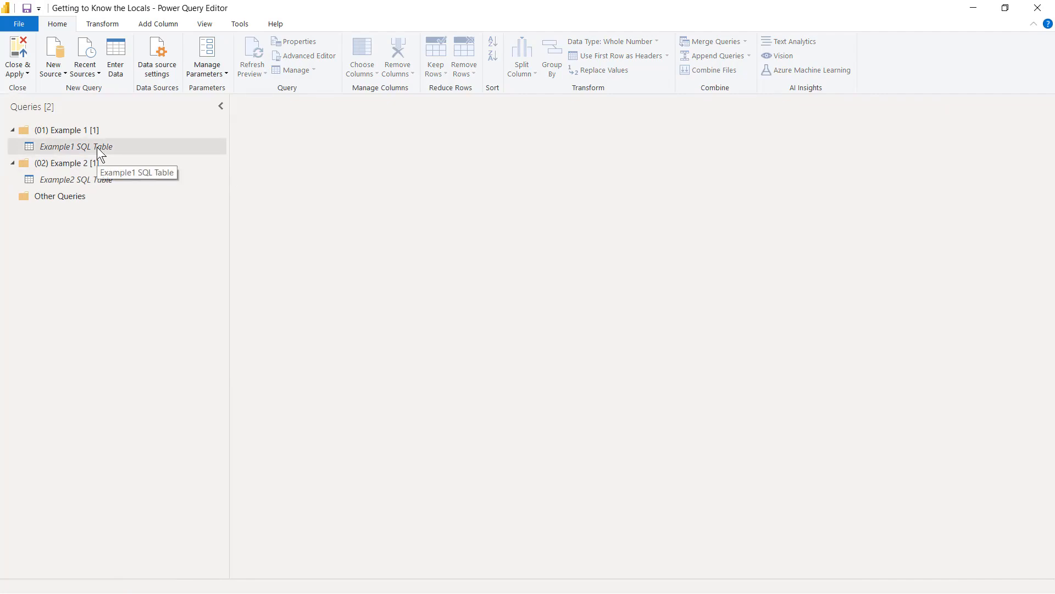
Step: Reference Example1 SQL Table as a new query and rename the new query FactSales1
{"action": "right_click", "coordinate": [98, 148]}
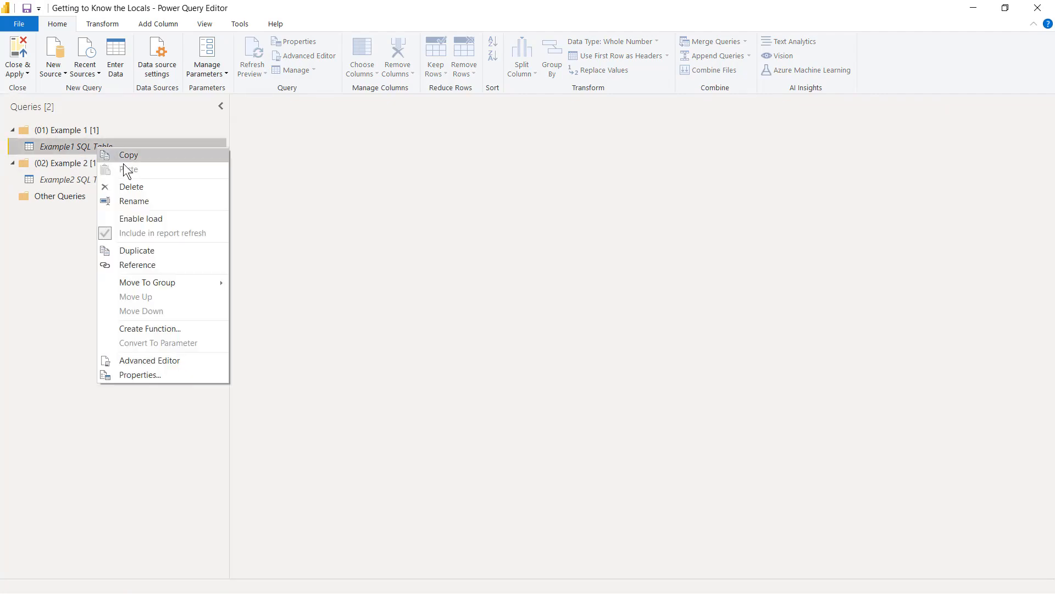
{"action": "left_click", "coordinate": [179, 265]}
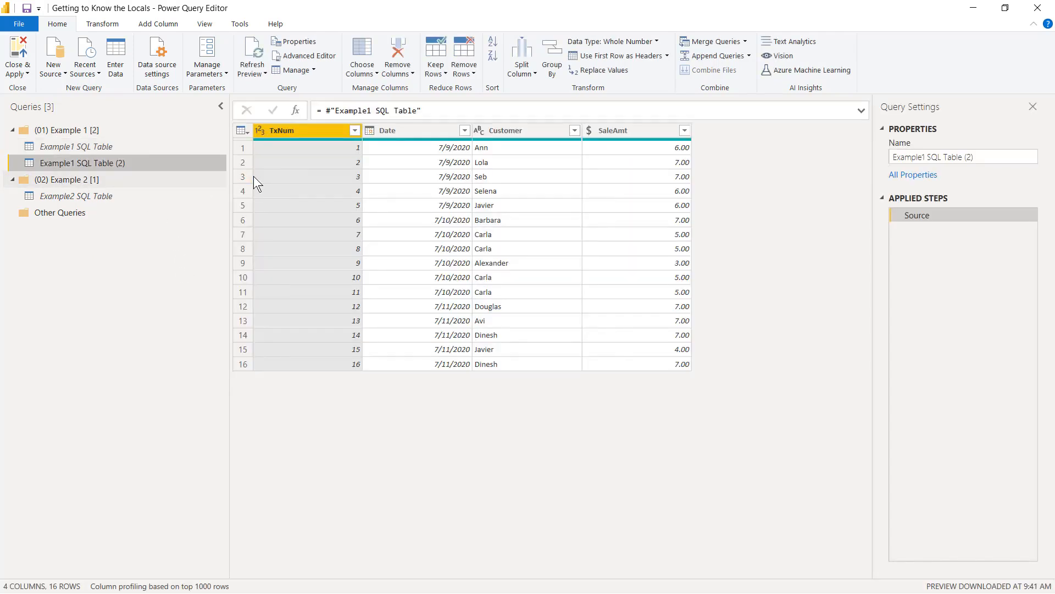
{"action": "left_click", "coordinate": [979, 157]}
{"action": "type", "text": "Fa"}
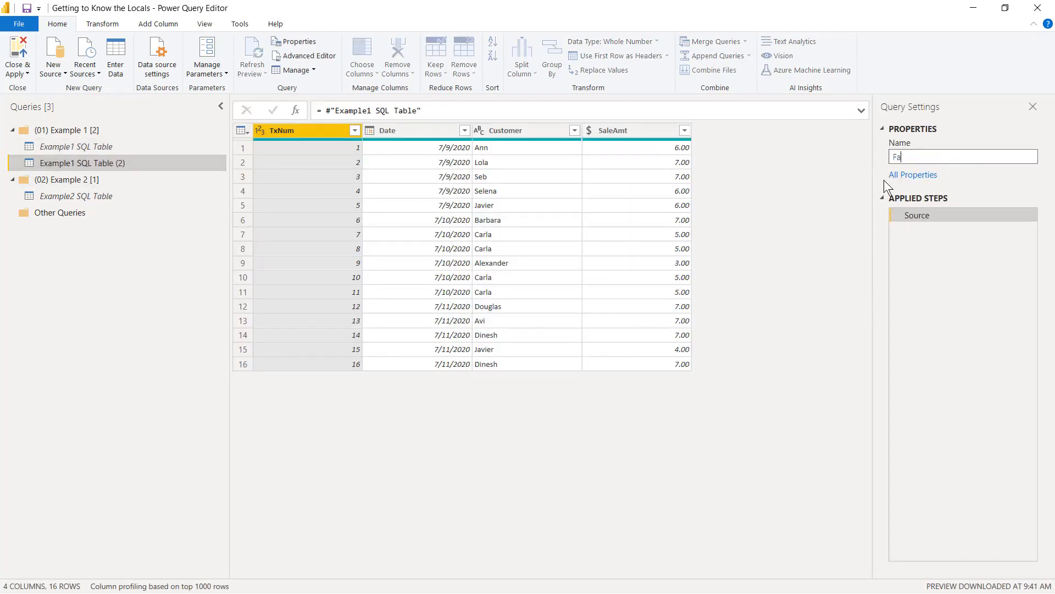
{"action": "type", "text": "ctSales1"}
{"action": "key", "text": "Return"}
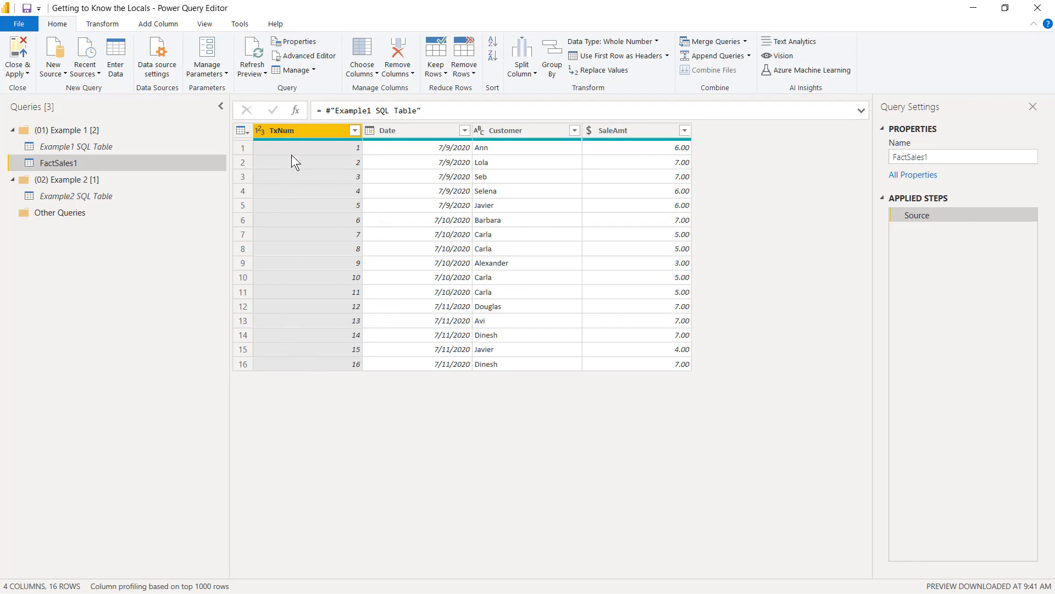
Step: Create another reference query from Example1 SQL Table and disable loading for it
{"action": "mouse_move", "coordinate": [314, 139]}
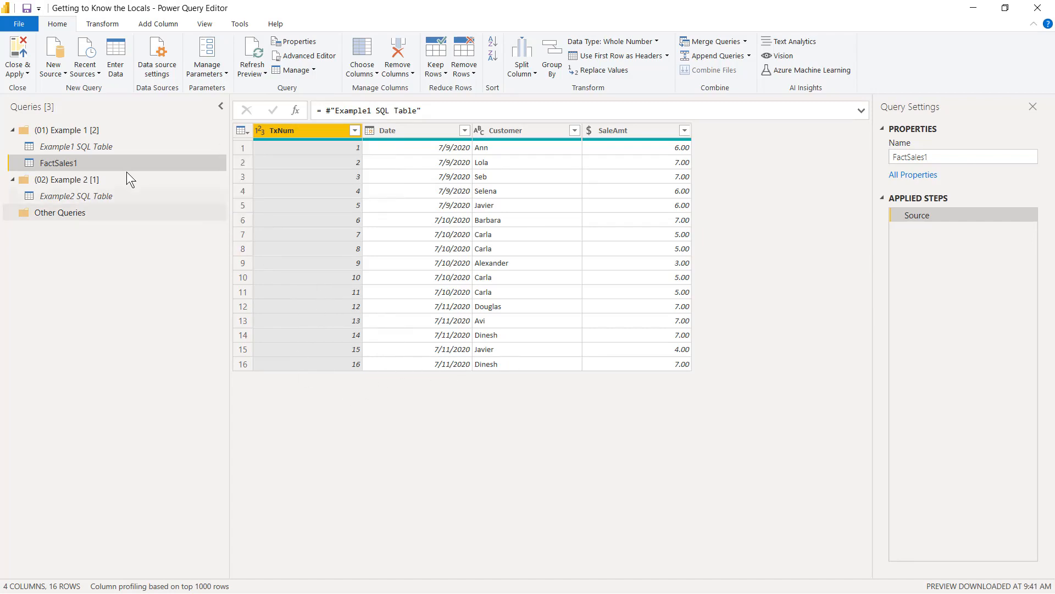
{"action": "left_click", "coordinate": [70, 148]}
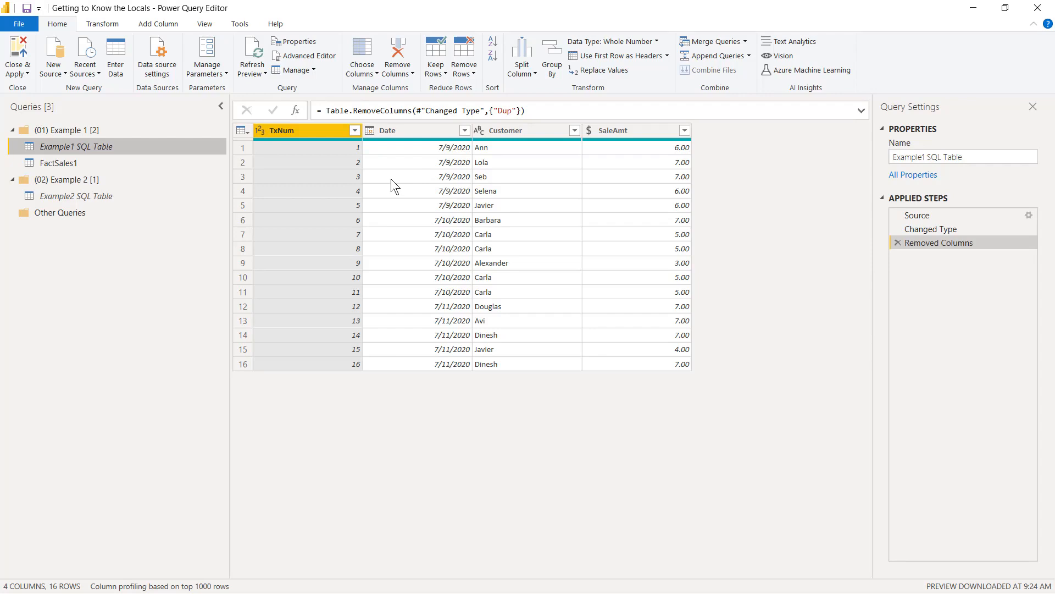
{"action": "right_click", "coordinate": [86, 149]}
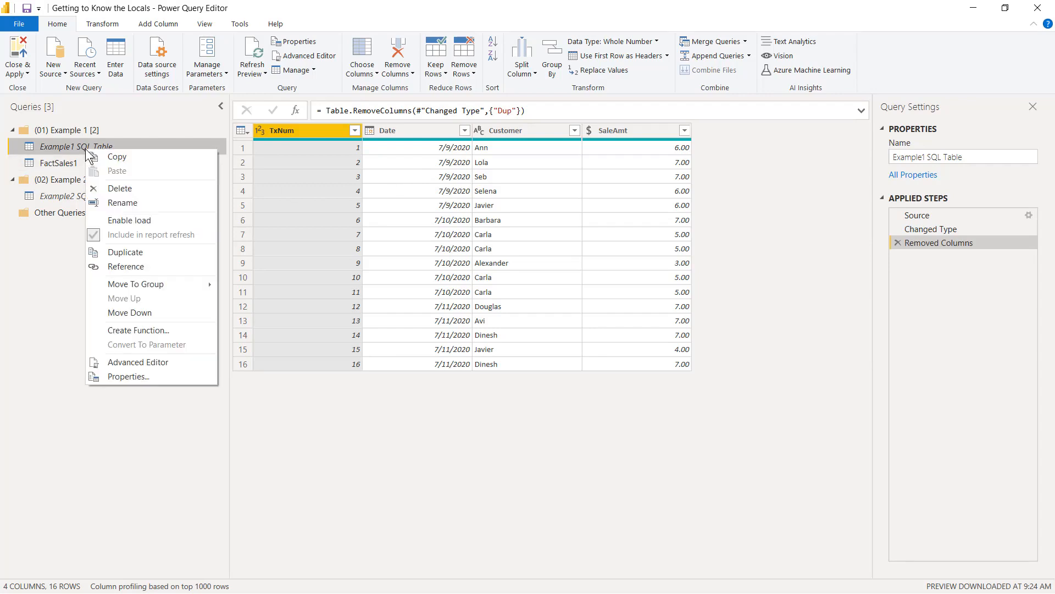
{"action": "left_click", "coordinate": [141, 266]}
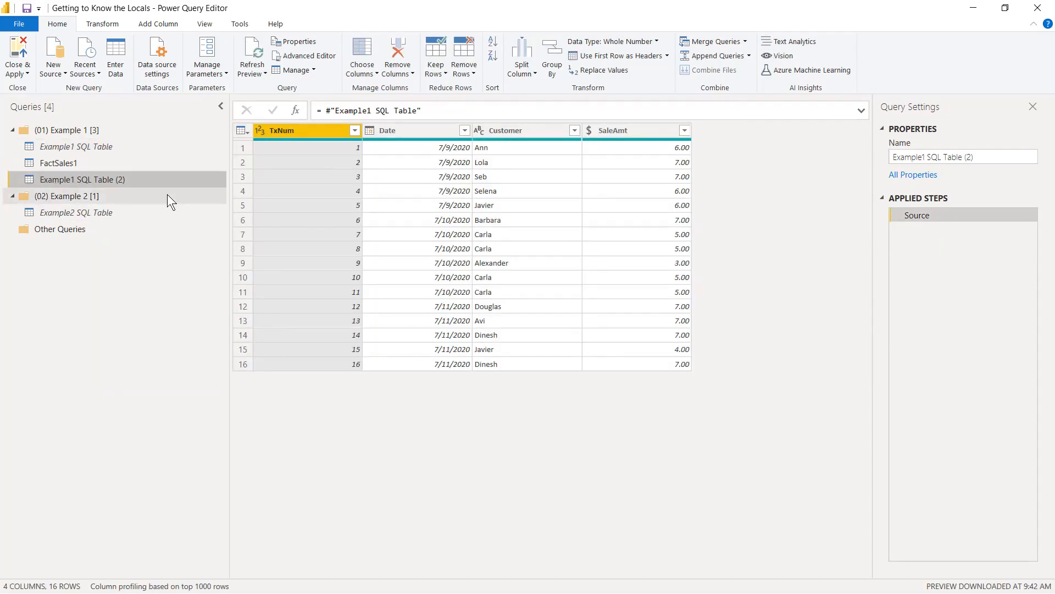
{"action": "right_click", "coordinate": [72, 179]}
{"action": "left_click", "coordinate": [105, 249]}
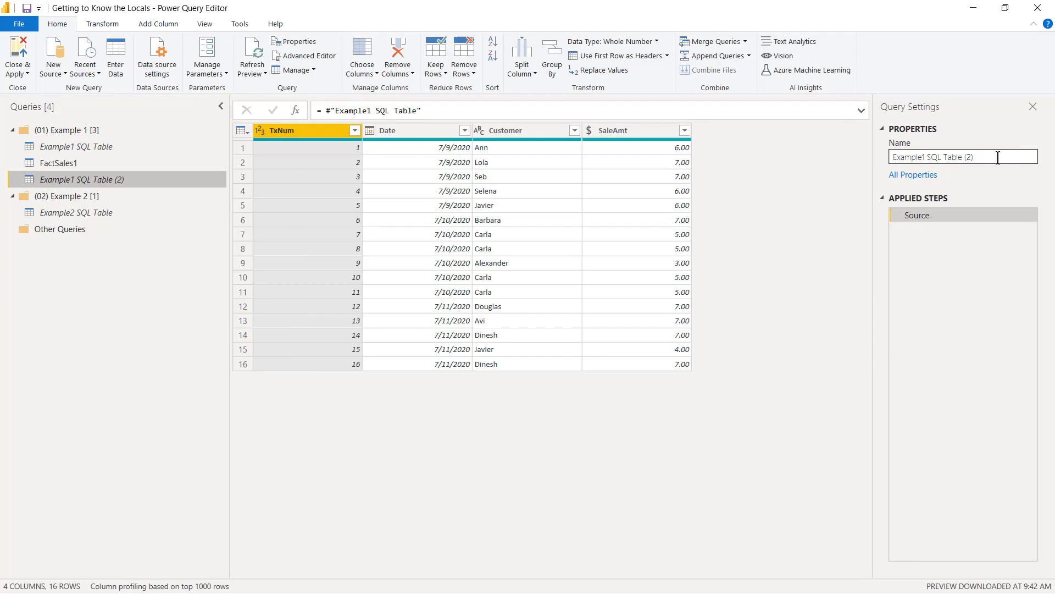
Step: Rename the new non-loading reference query as Example1-ForEachDayGetFirstTxNum
{"action": "left_click_drag", "start_coordinate": [998, 158], "coordinate": [776, 145]}
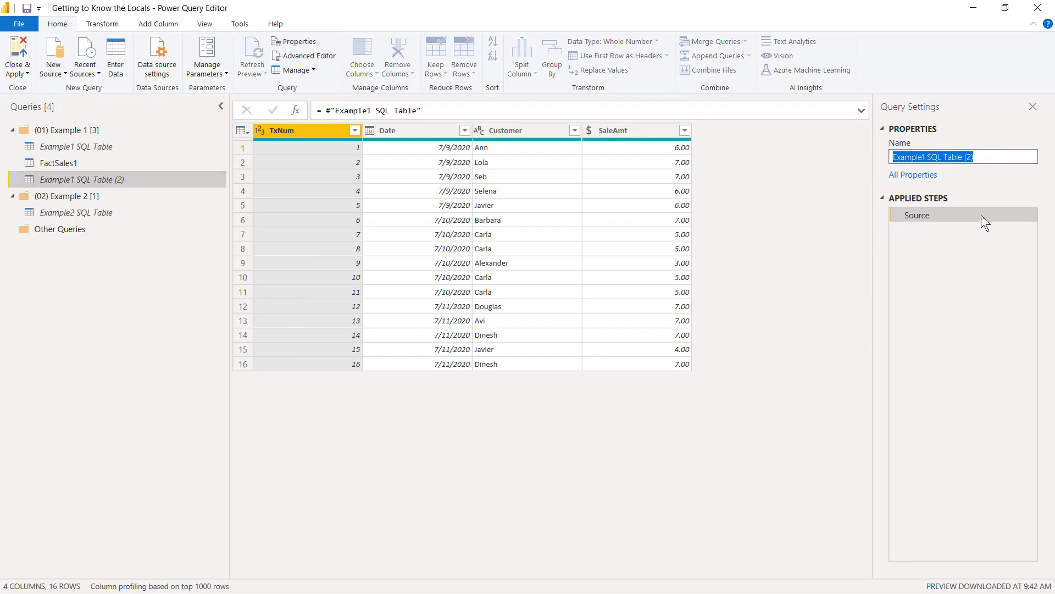
{"action": "type", "text": "Example1"}
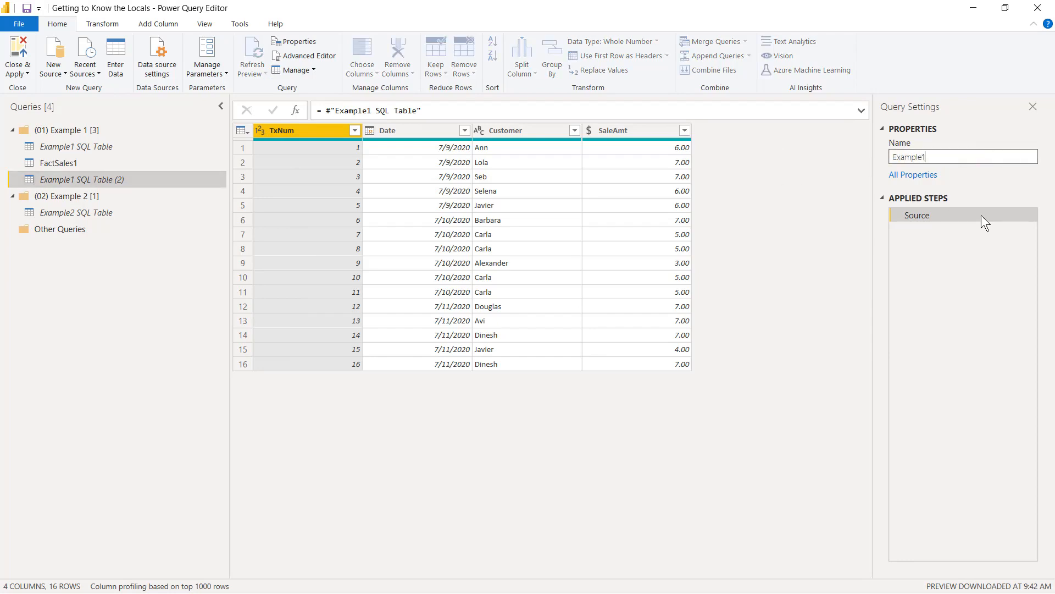
{"action": "type", "text": "-ForEachDayGetFirstTxNum"}
{"action": "key", "text": "Return"}
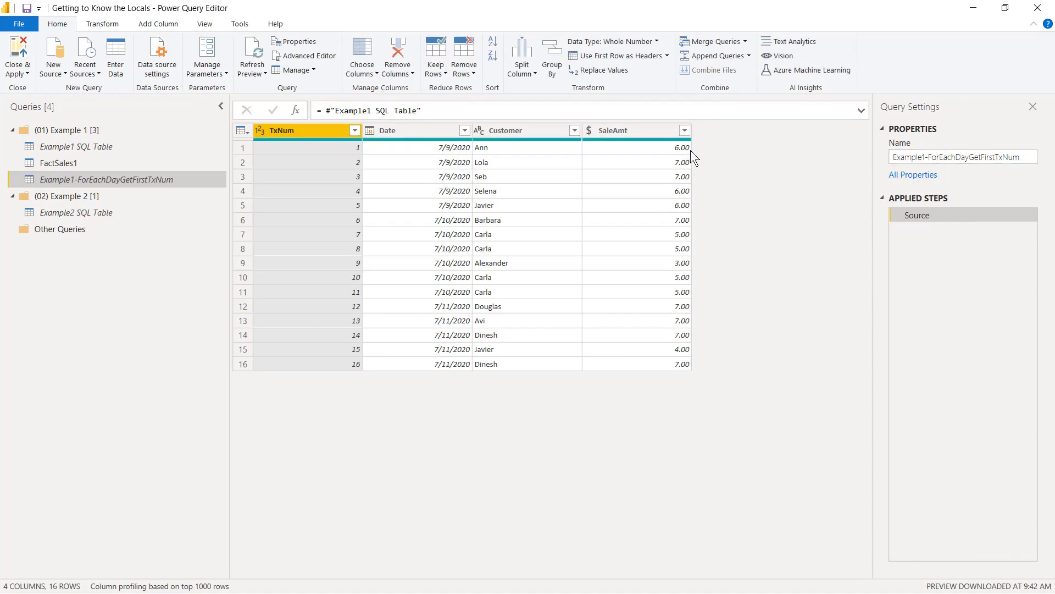
Step: Group Example1-ForEachDayGetFirstTxNum by Date, with a new column FirstTxNum that takes the Min of TxNum
{"action": "right_click", "coordinate": [401, 129]}
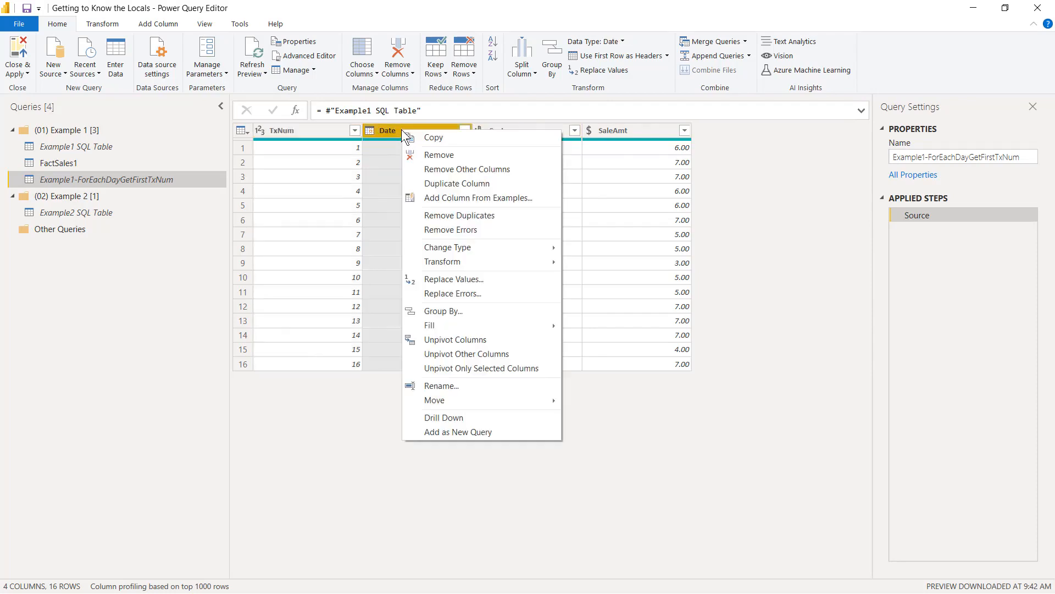
{"action": "left_click", "coordinate": [455, 309]}
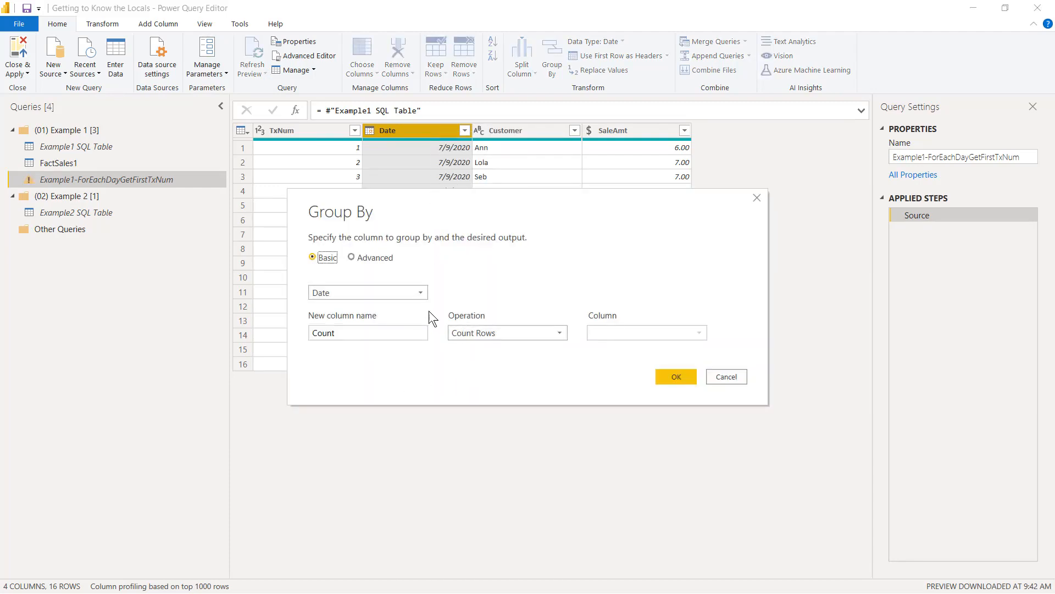
{"action": "left_click_drag", "start_coordinate": [459, 205], "coordinate": [407, 343]}
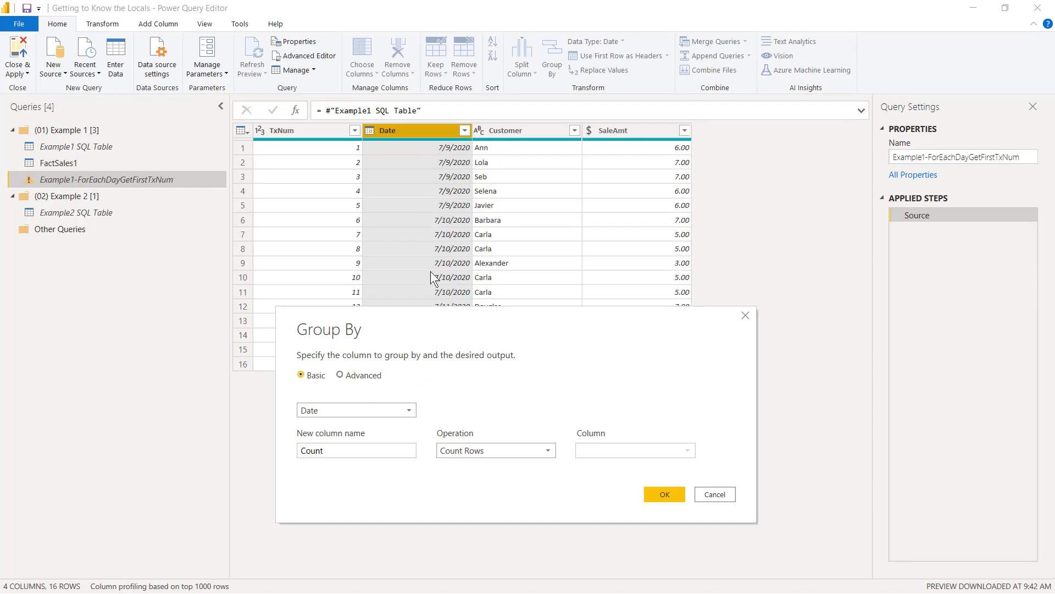
{"action": "double_click", "coordinate": [365, 451]}
{"action": "type", "text": "FirstTxNym"}
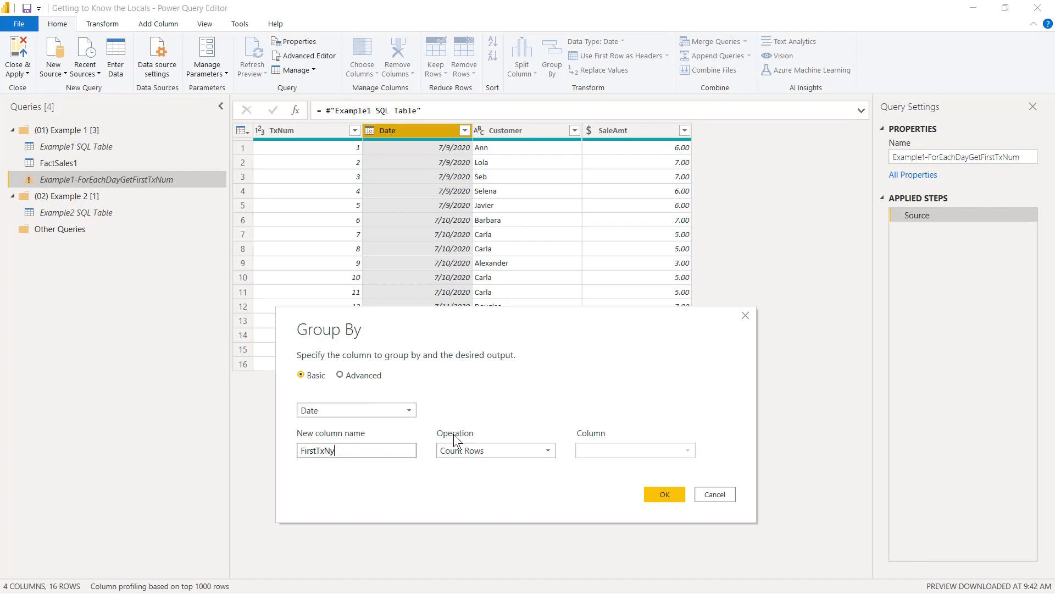
{"action": "key", "text": "BackSpace"}
{"action": "key", "text": "BackSpace"}
{"action": "type", "text": "um"}
{"action": "left_click", "coordinate": [471, 448]}
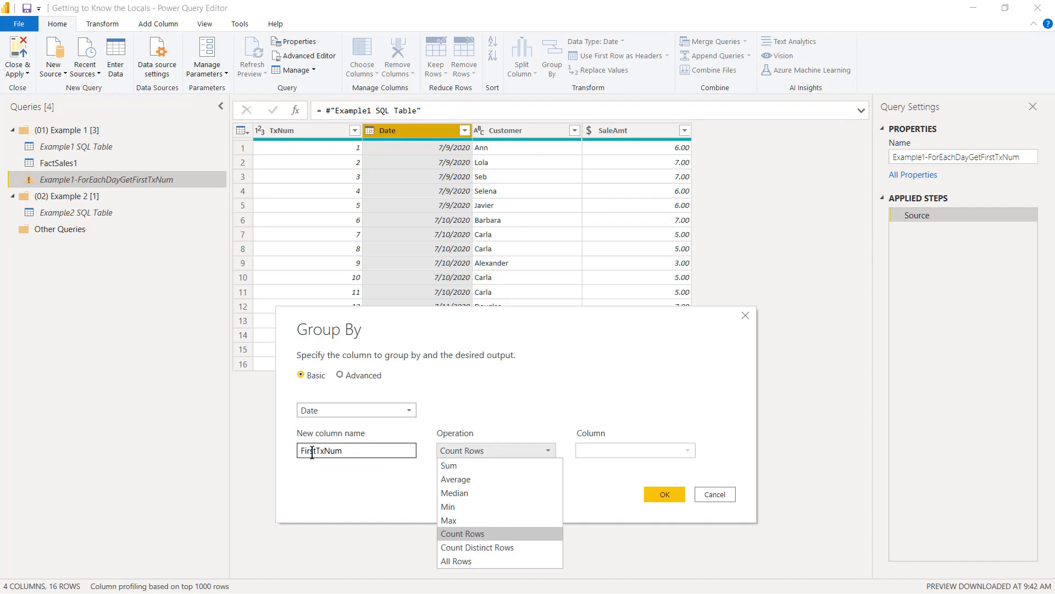
{"action": "left_click", "coordinate": [488, 509]}
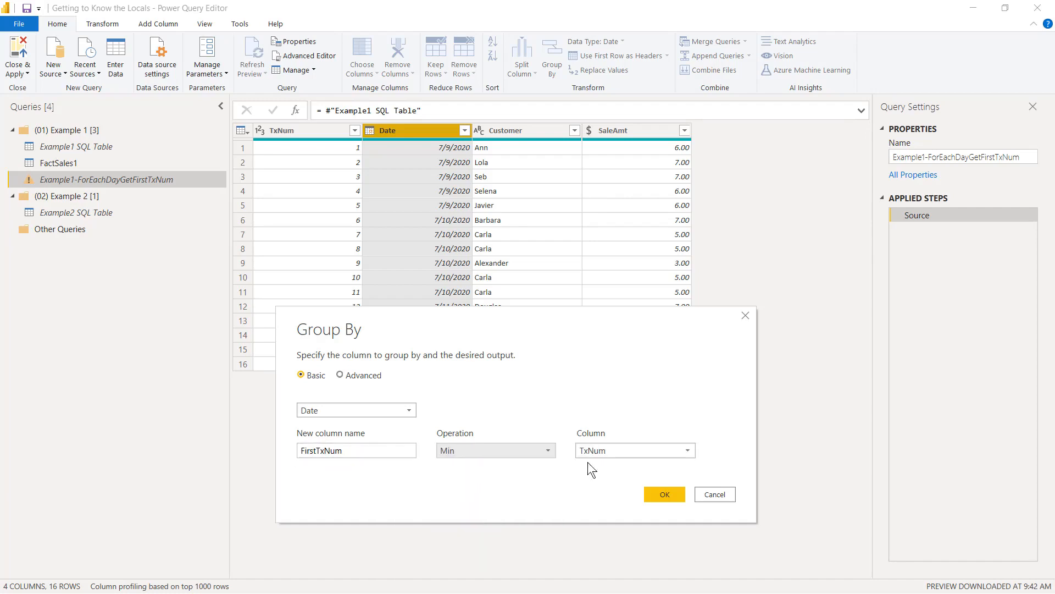
{"action": "left_click", "coordinate": [665, 493]}
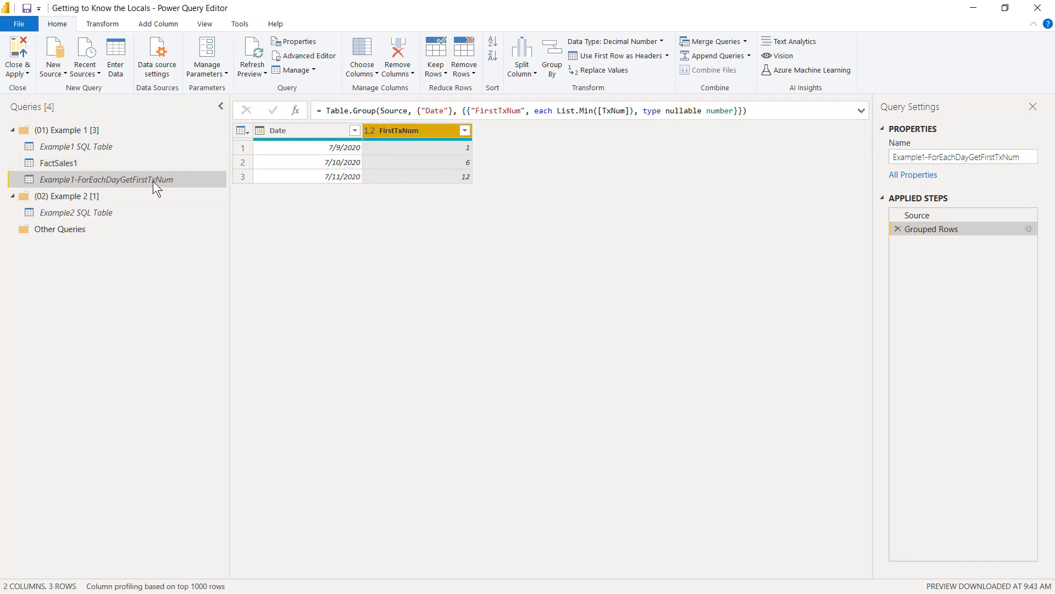
Step: Merge FactSales1 with Example1-ForEachDayGetFirstTxNum, matching on the Date column in both tables with a Left Outer join
{"action": "left_click", "coordinate": [59, 165]}
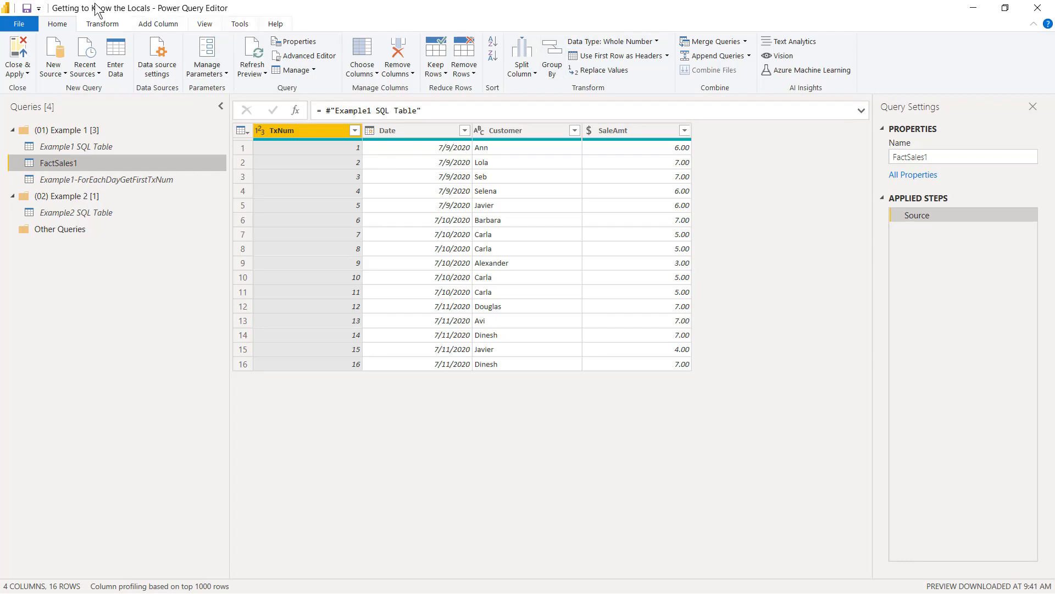
{"action": "left_click", "coordinate": [704, 43]}
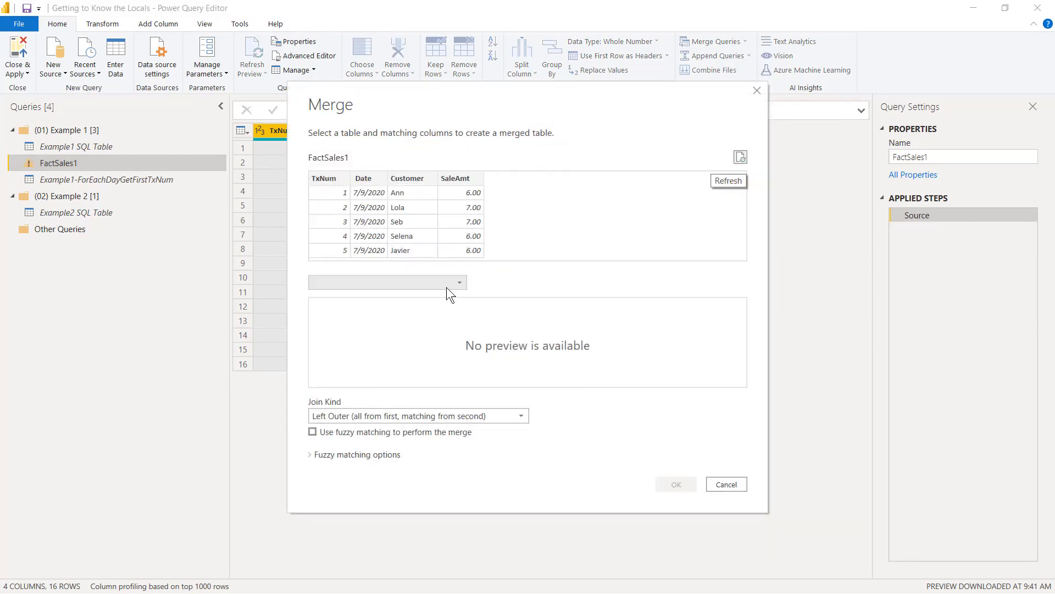
{"action": "left_click", "coordinate": [439, 286]}
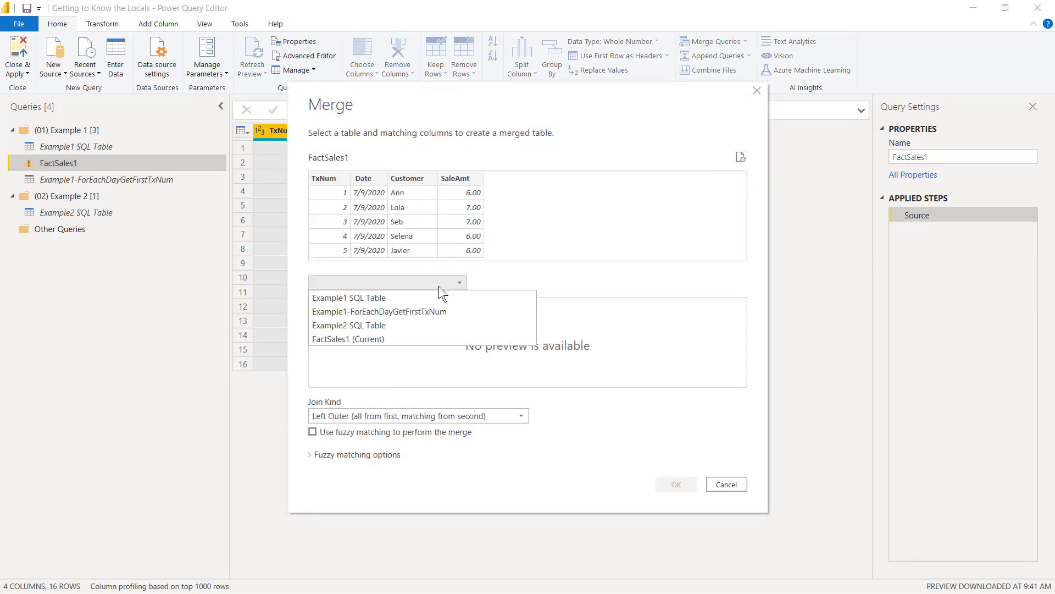
{"action": "left_click", "coordinate": [399, 313]}
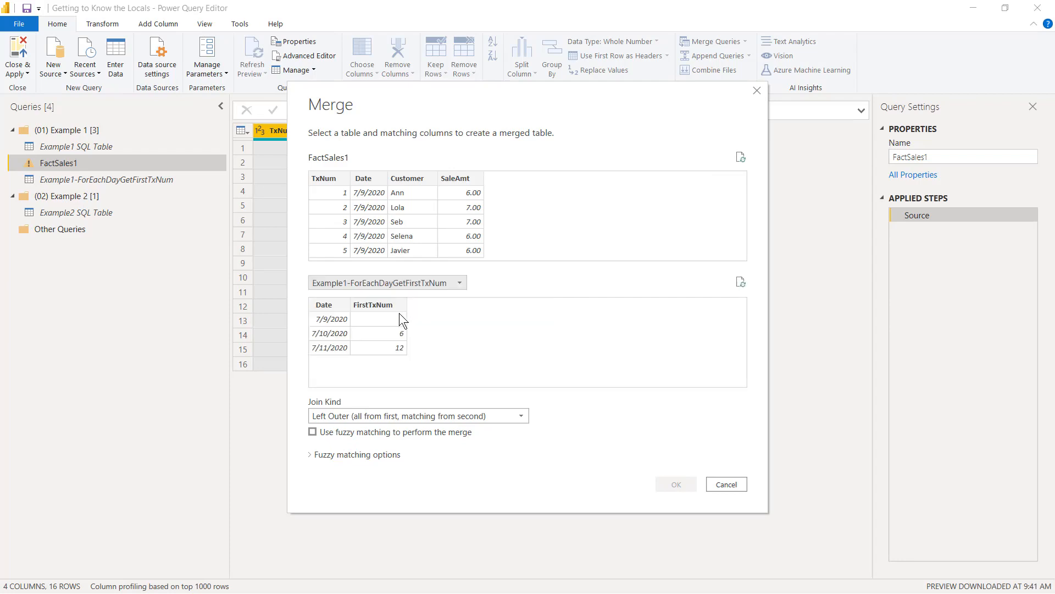
{"action": "left_click", "coordinate": [360, 178]}
{"action": "left_click", "coordinate": [332, 306]}
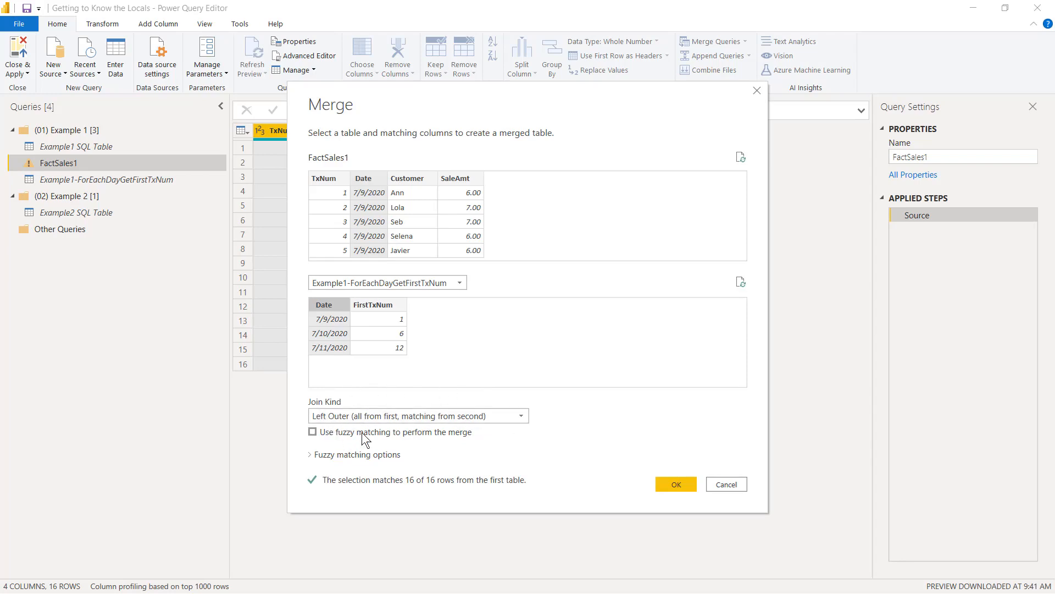
{"action": "left_click", "coordinate": [677, 484]}
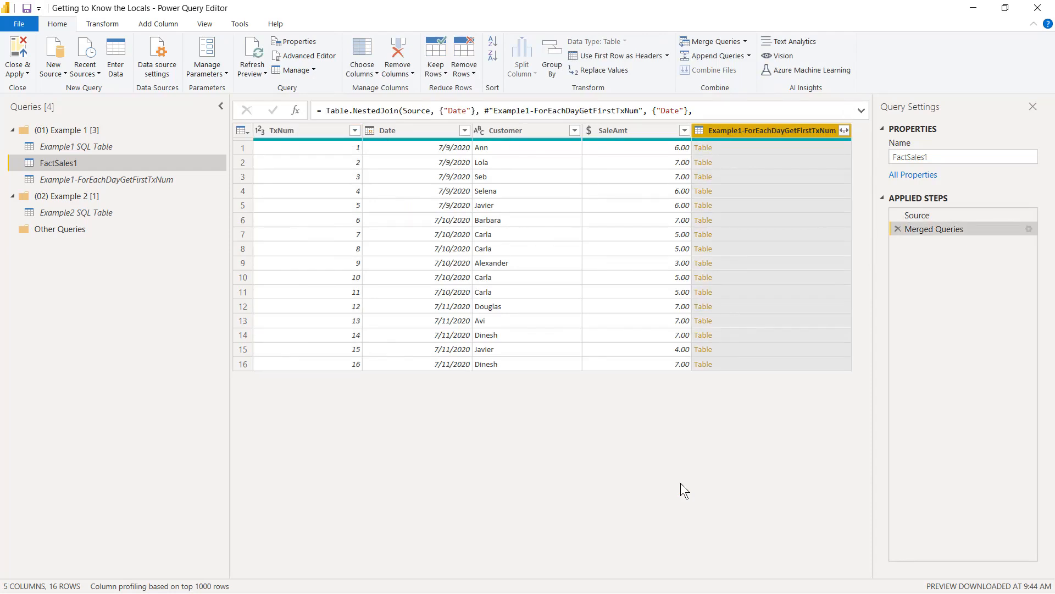
Step: Expand the merged Example1-ForEachDayGetFirstTxNum column to FirstTxNum only, without using the original column name as prefix
{"action": "left_click", "coordinate": [844, 131]}
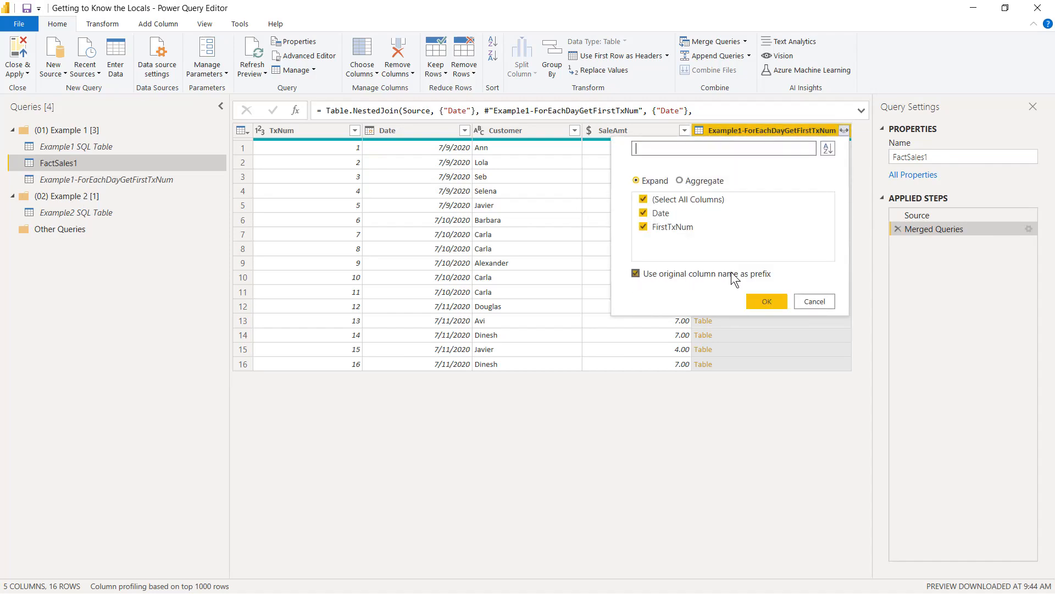
{"action": "left_click", "coordinate": [714, 277]}
{"action": "left_click", "coordinate": [660, 220]}
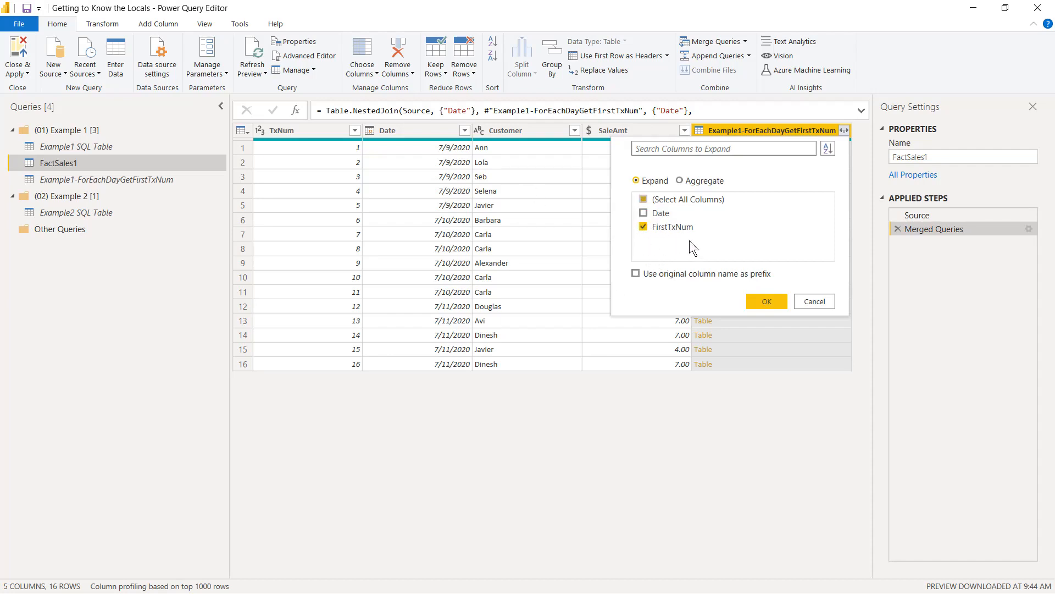
{"action": "left_click", "coordinate": [768, 302]}
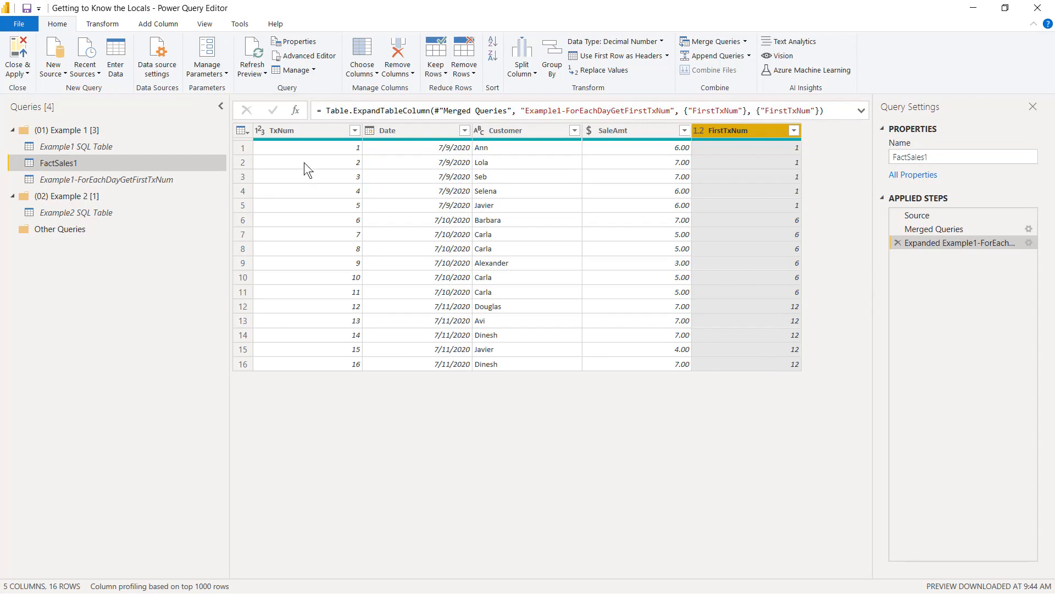
Step: Move TxNum directly before FirstTxNum and add a column that subtracts FirstTxNum from TxNum
{"action": "left_click", "coordinate": [305, 135]}
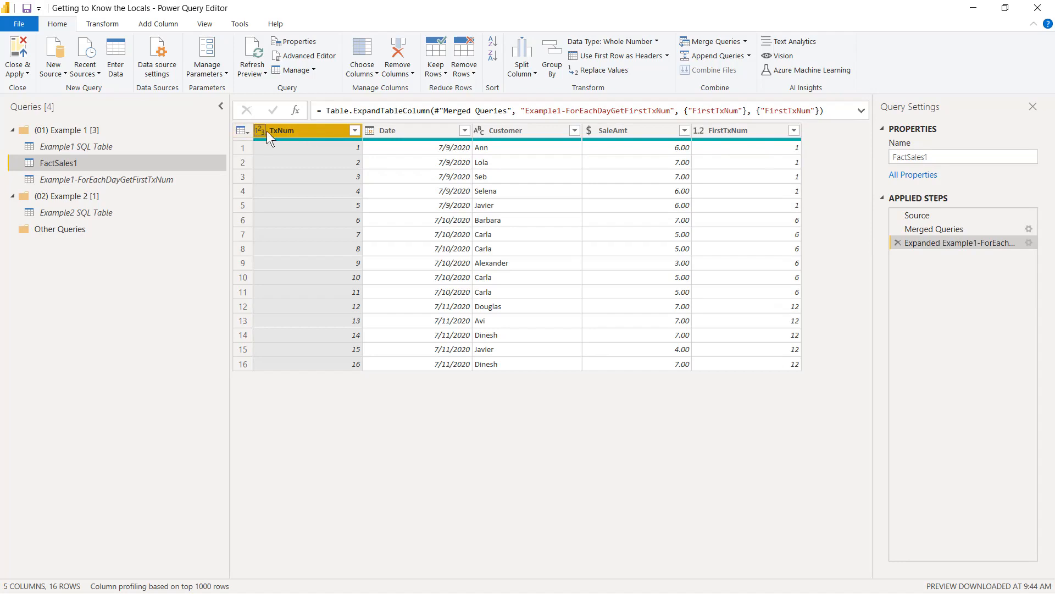
{"action": "left_click_drag", "start_coordinate": [308, 127], "coordinate": [704, 160]}
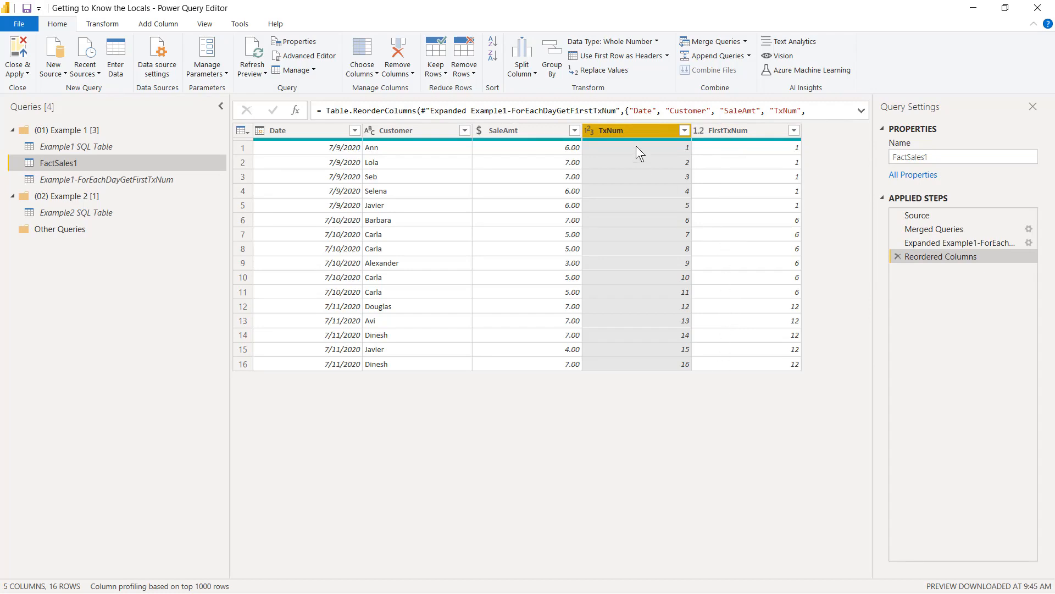
{"action": "left_click", "coordinate": [747, 130], "text": "ctrl"}
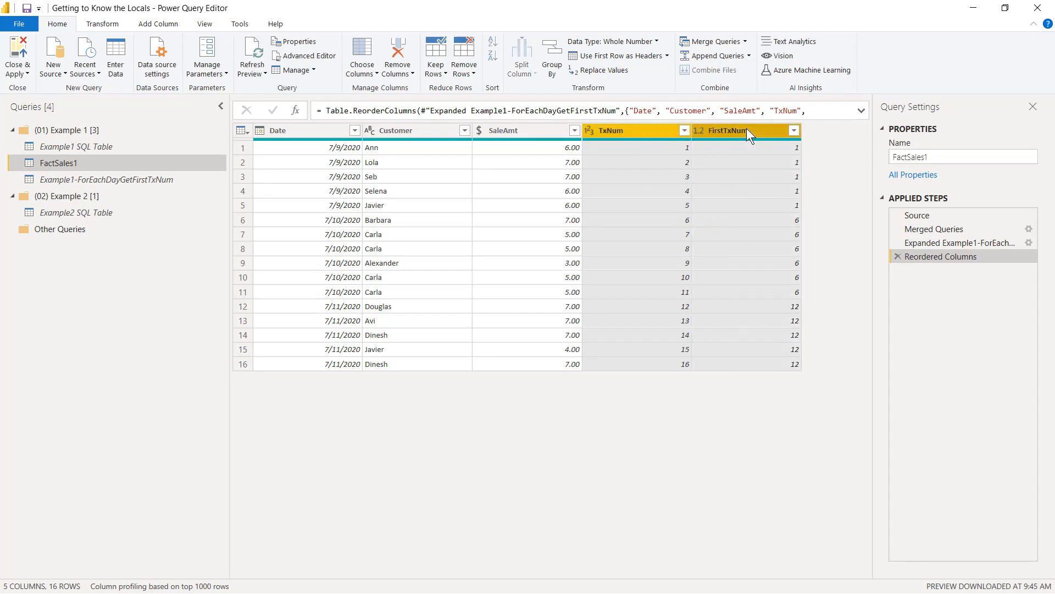
{"action": "left_click", "coordinate": [157, 24]}
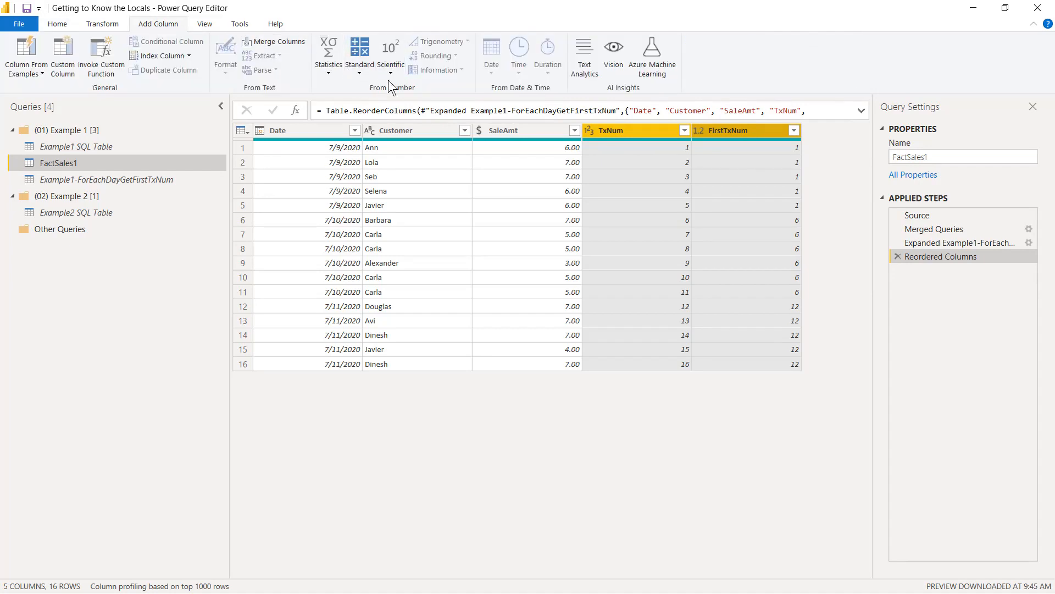
{"action": "left_click", "coordinate": [362, 69]}
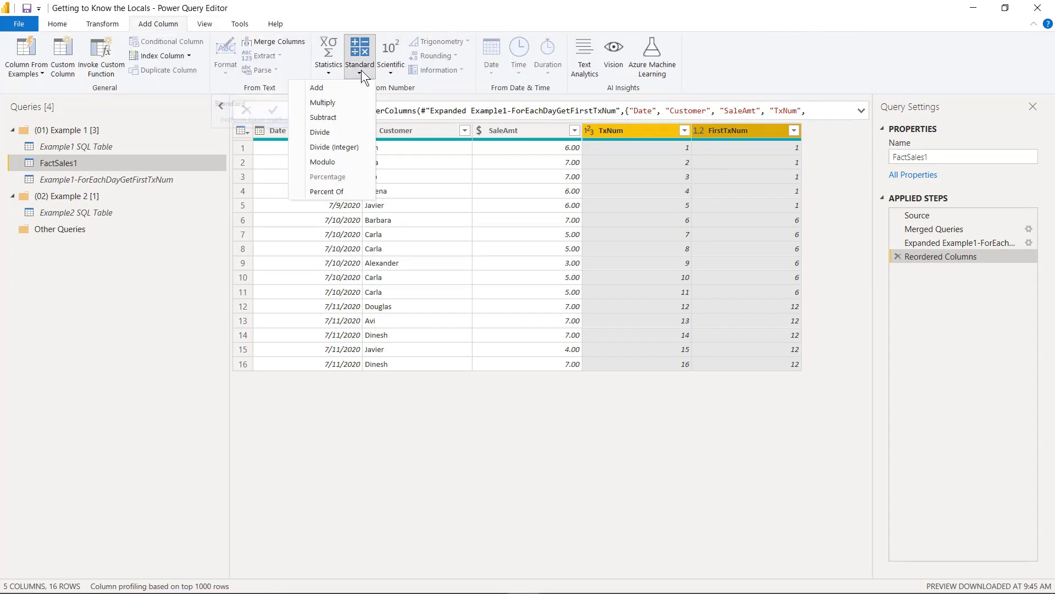
{"action": "left_click", "coordinate": [341, 118]}
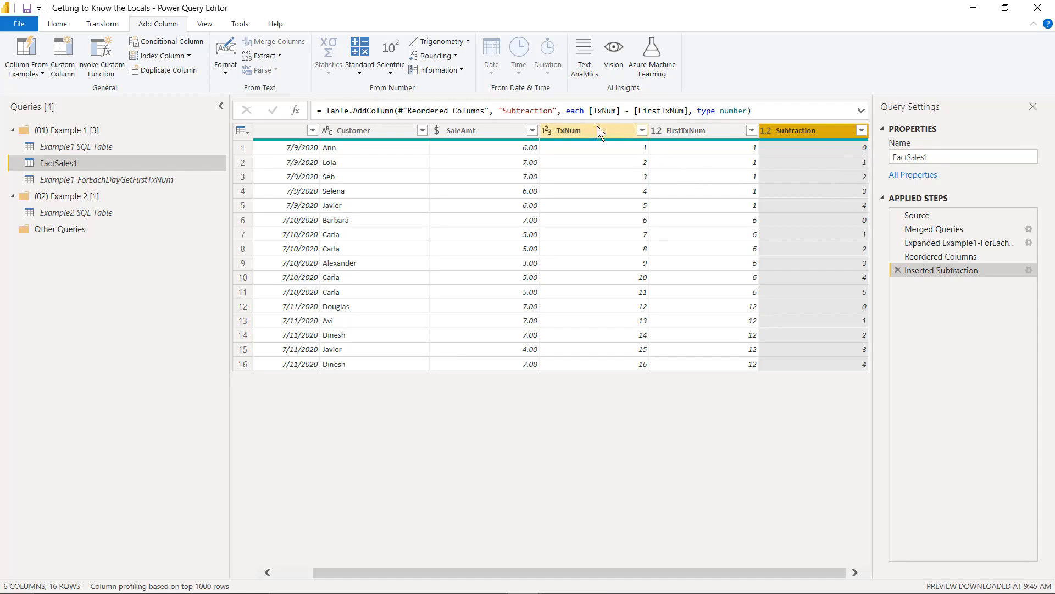
Step: Edit the subtraction column's formula so each row calculates 1 + [TxNum] - [FirstTxNum]
{"action": "left_click", "coordinate": [204, 23]}
{"action": "left_click", "coordinate": [72, 37]}
{"action": "left_click", "coordinate": [72, 37]}
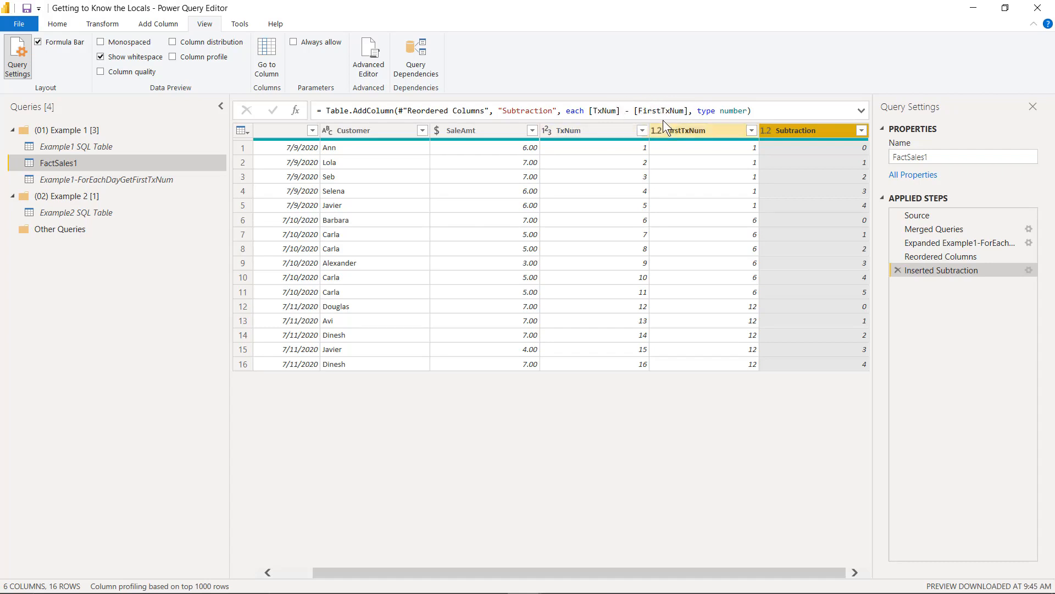
{"action": "left_click", "coordinate": [584, 112]}
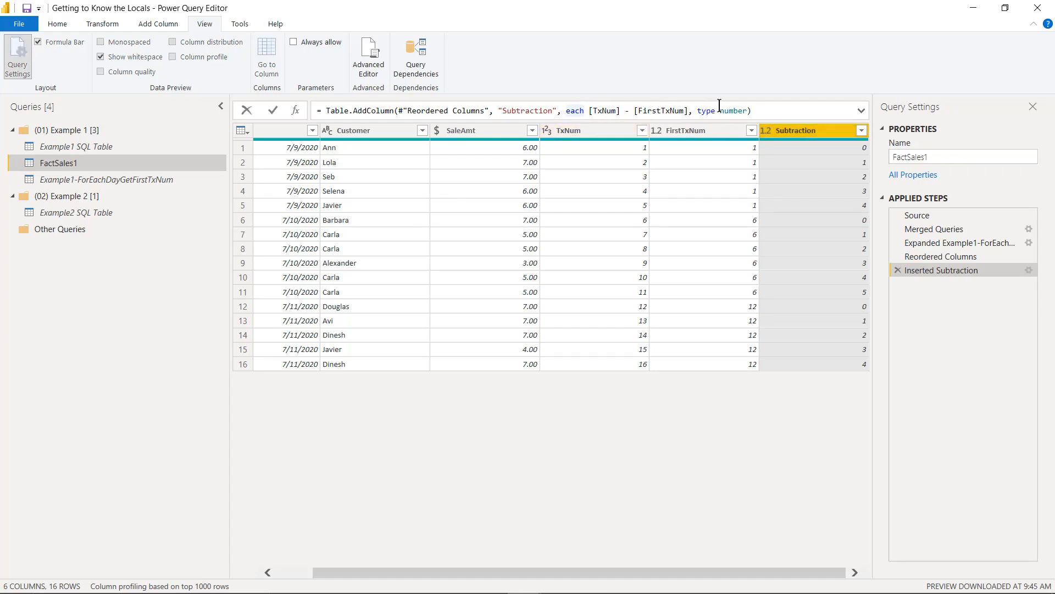
{"action": "type", "text": "1 "}
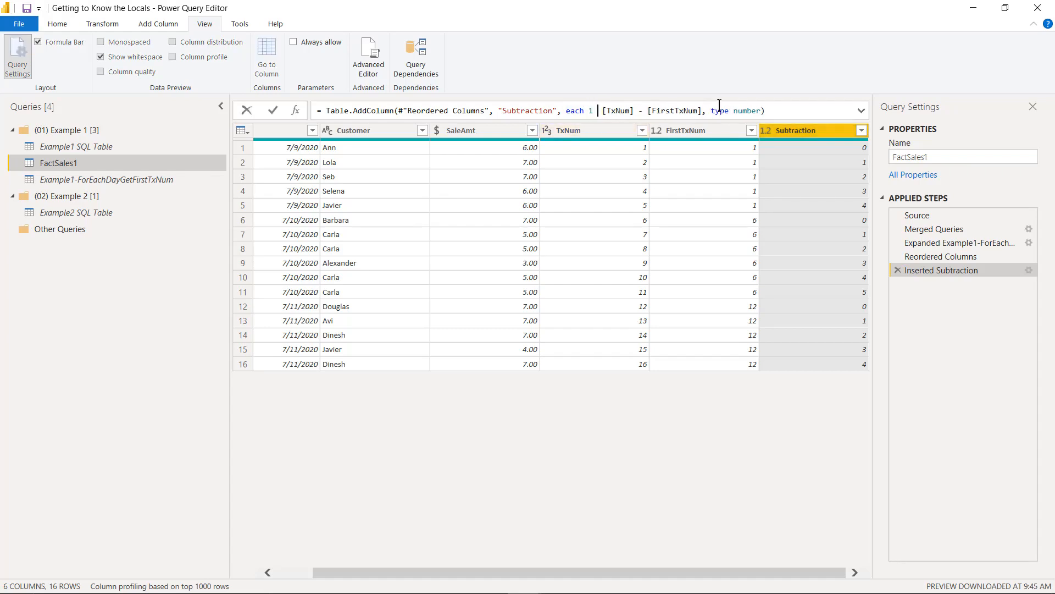
{"action": "type", "text": "+"}
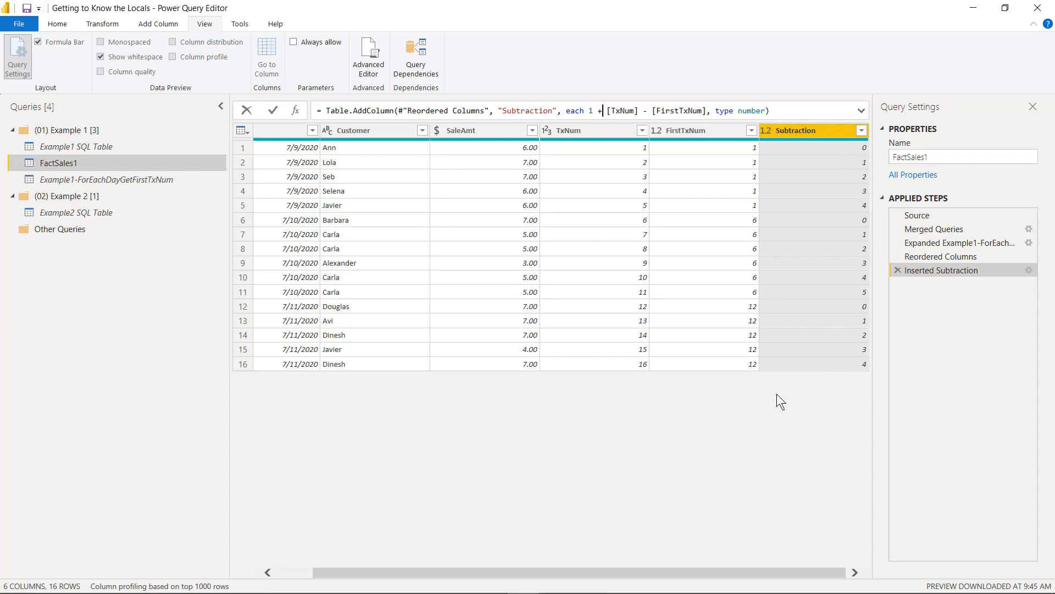
{"action": "key", "text": "Return"}
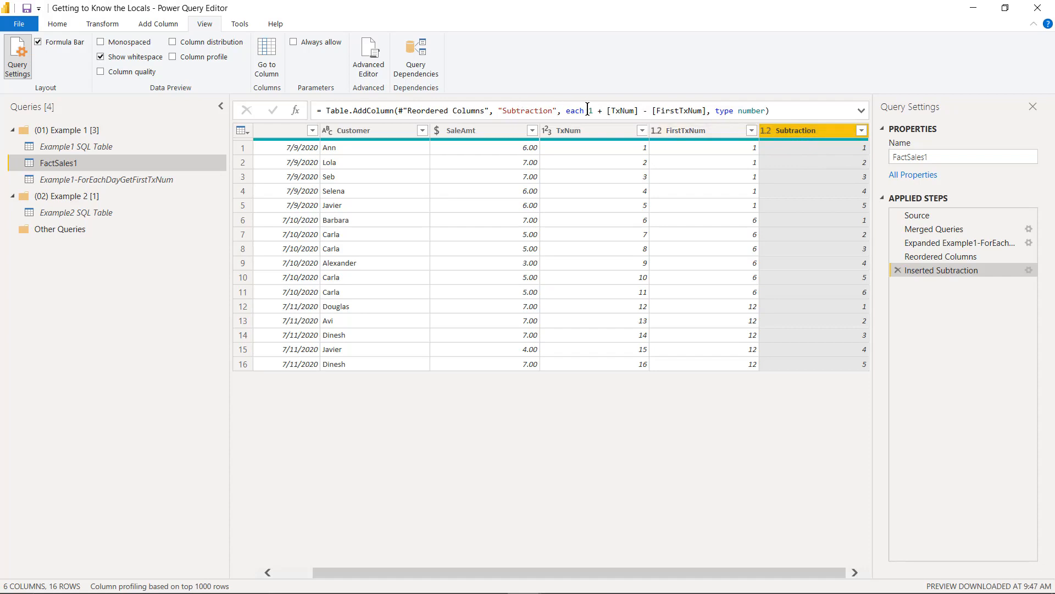
Step: Rename the Subtraction column as DailyTxNum within its Table.AddColumn formula
{"action": "left_click", "coordinate": [505, 110]}
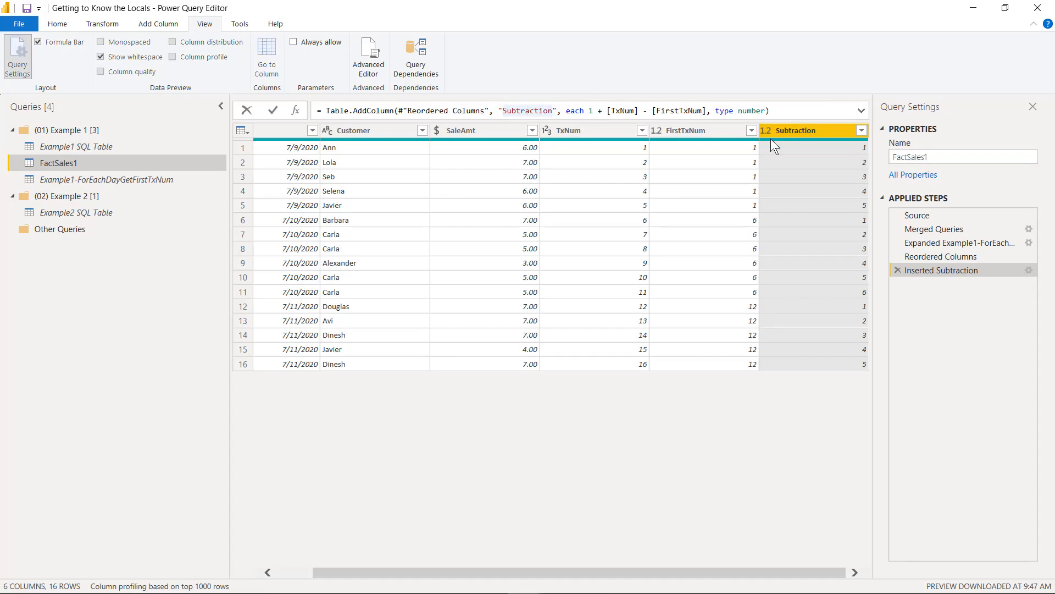
{"action": "double_click", "coordinate": [533, 110]}
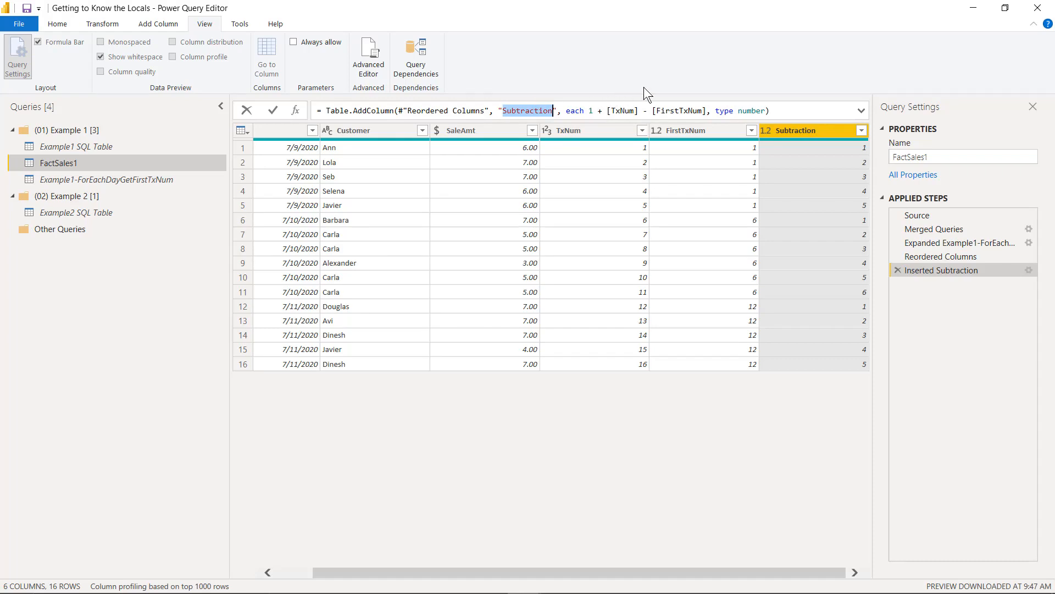
{"action": "type", "text": "DailyTxNum"}
{"action": "key", "text": "Return"}
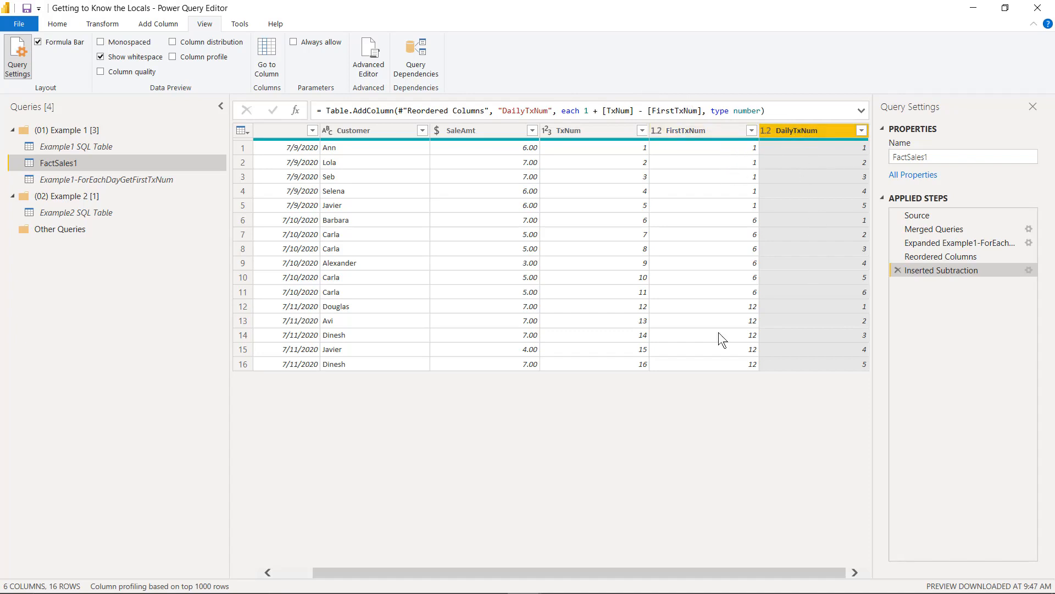
Step: Remove the TxNum and FirstTxNum columns from FactSales1 and place DailyTxNum directly after Date
{"action": "left_click", "coordinate": [603, 134]}
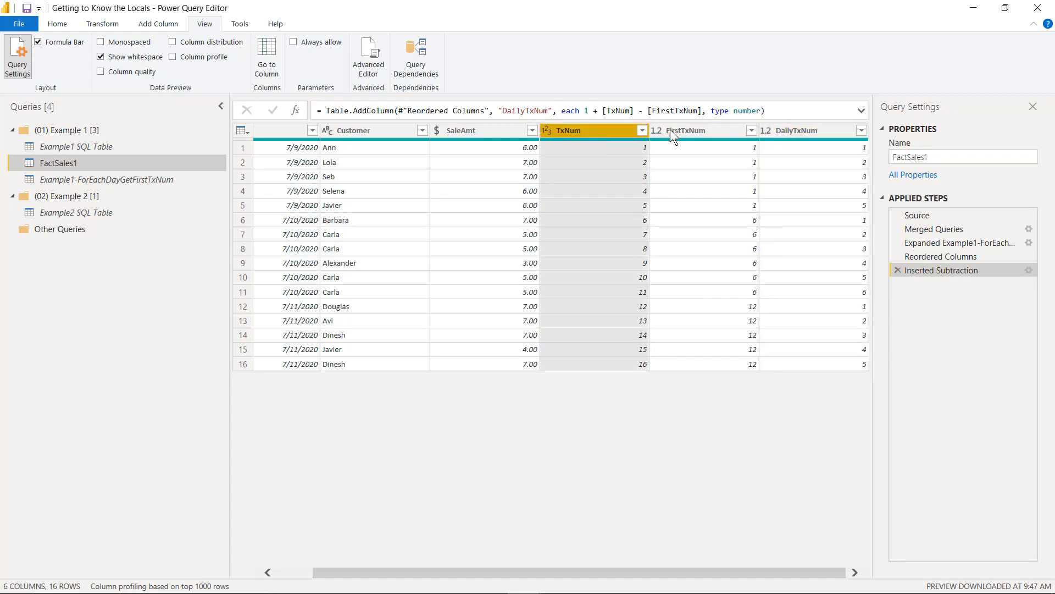
{"action": "left_click", "coordinate": [685, 134], "text": "ctrl"}
{"action": "right_click", "coordinate": [684, 132]}
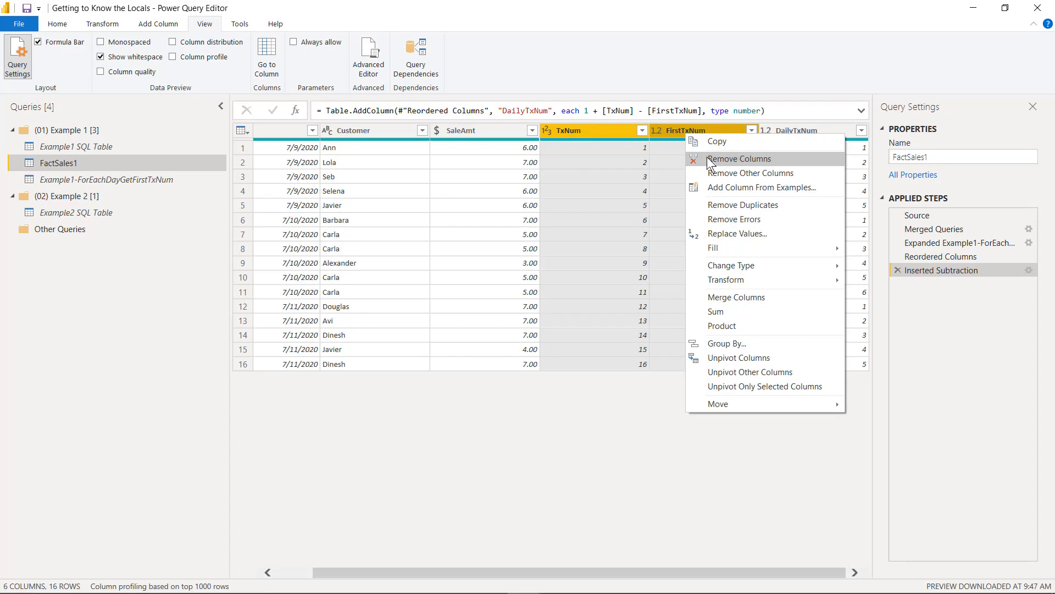
{"action": "left_click", "coordinate": [736, 162]}
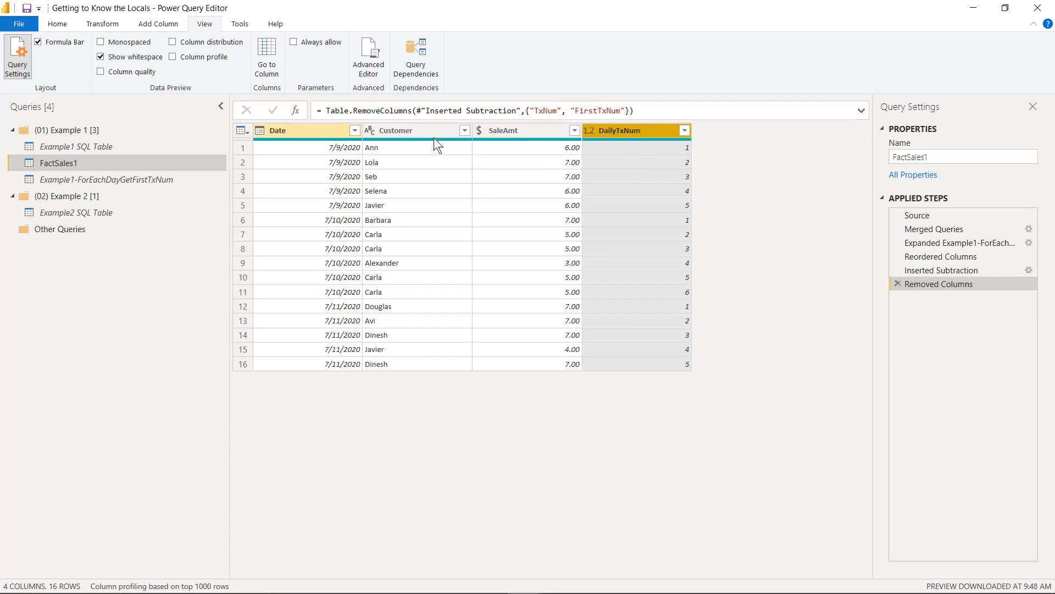
{"action": "left_click_drag", "start_coordinate": [628, 132], "coordinate": [449, 141]}
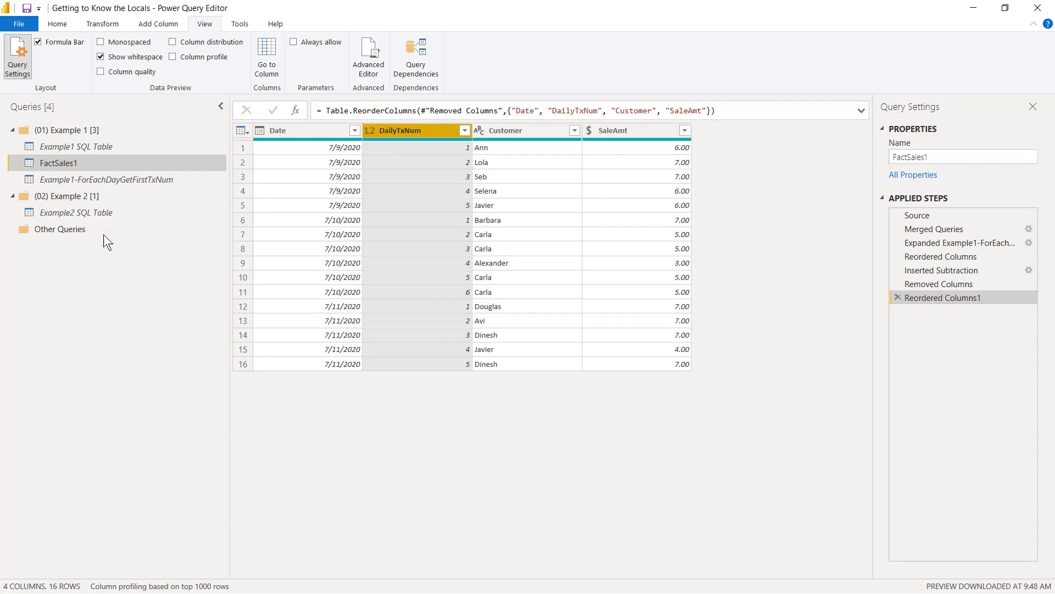
Step: Delete the Inserted Hour and Inserted Date applied steps from the Example2 SQL Table query
{"action": "left_click", "coordinate": [95, 217]}
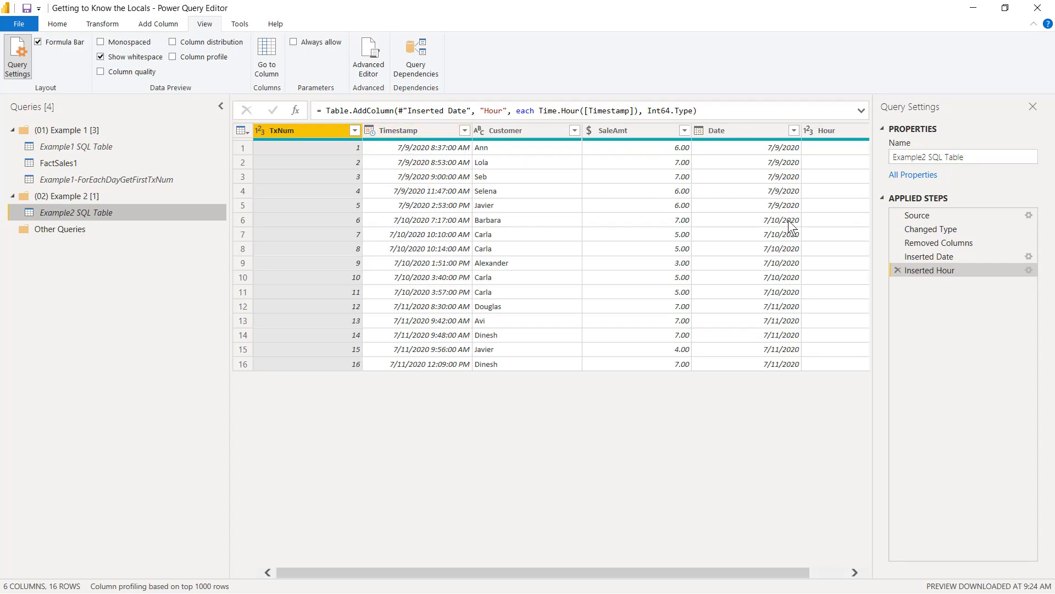
{"action": "left_click", "coordinate": [899, 270]}
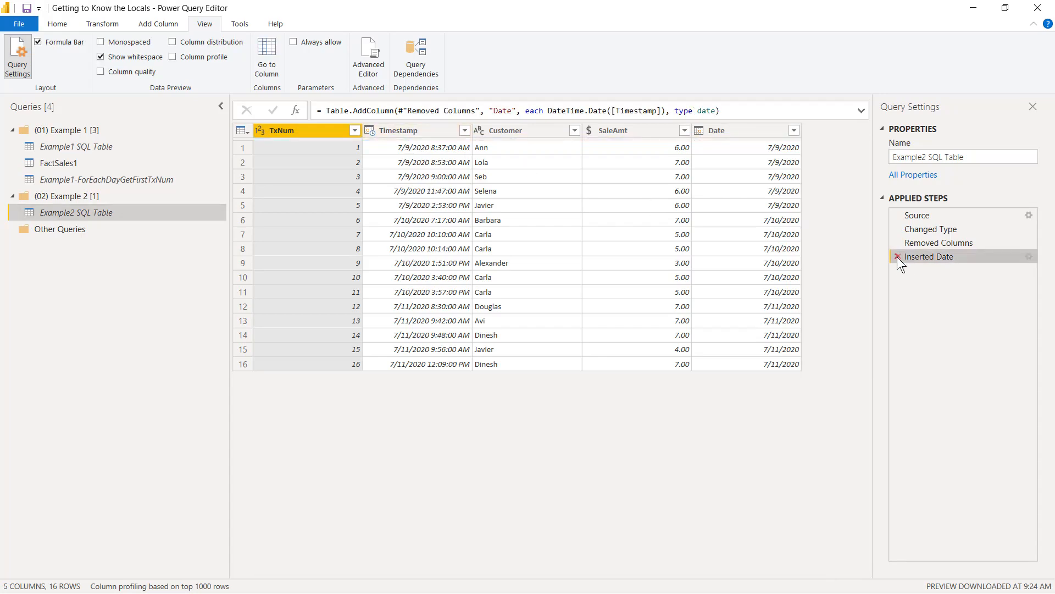
{"action": "left_click", "coordinate": [897, 257]}
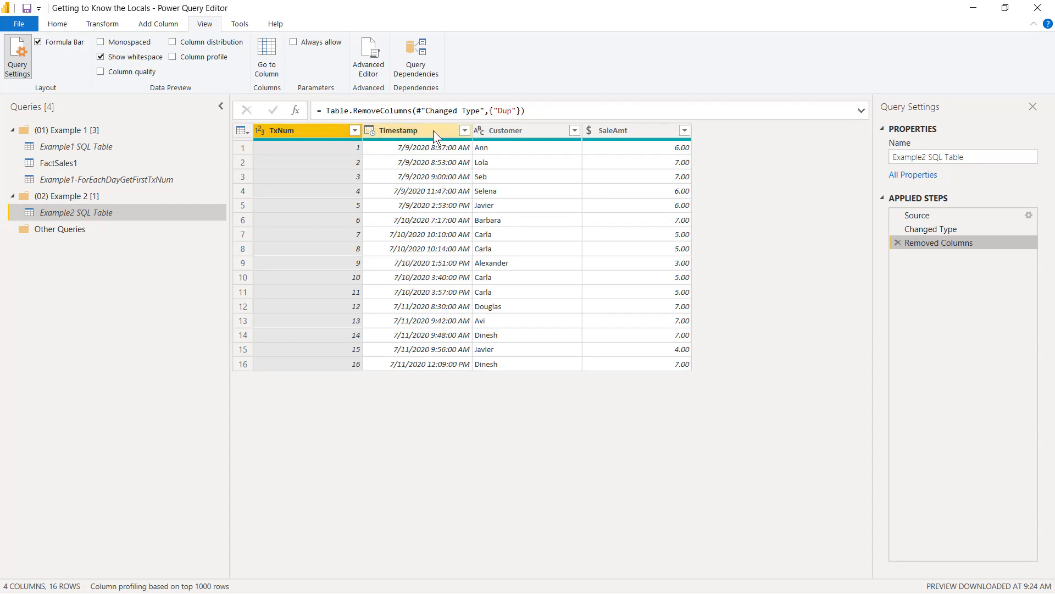
Step: Add a Date Only column extracted from Timestamp in Example2 SQL Table
{"action": "left_click", "coordinate": [418, 133]}
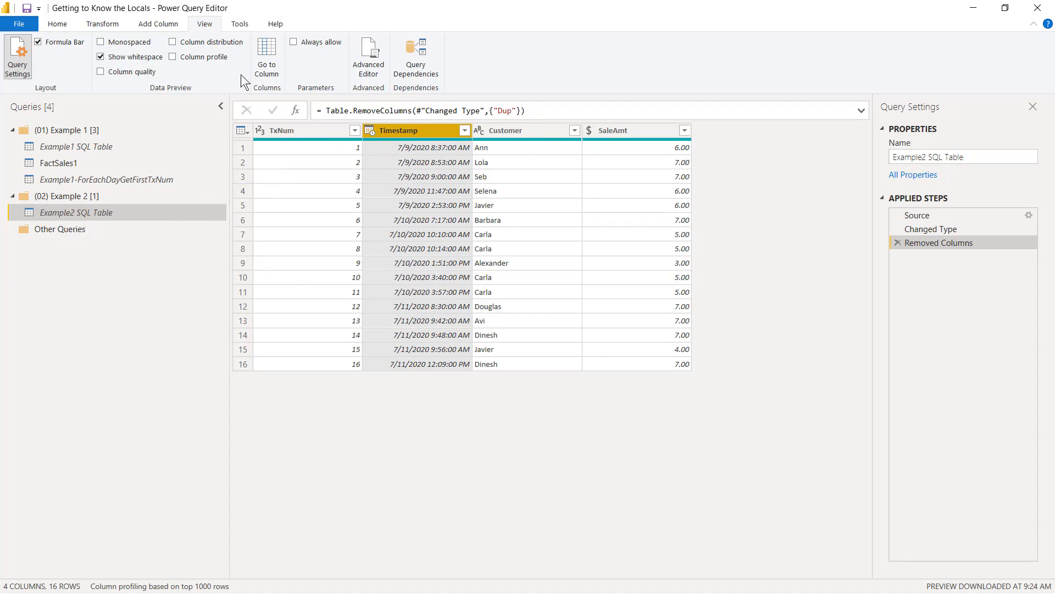
{"action": "left_click", "coordinate": [173, 28]}
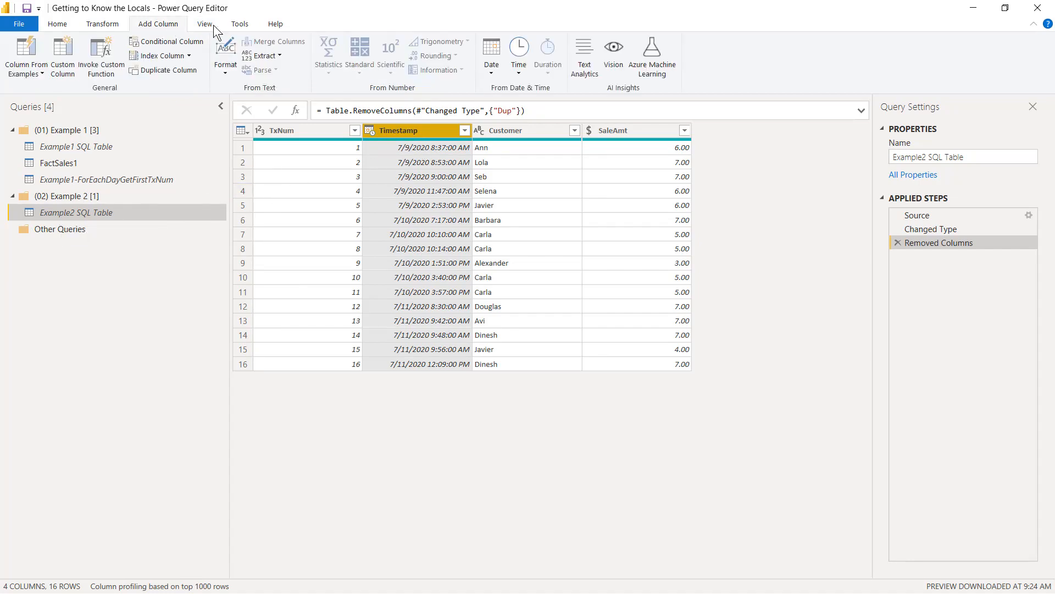
{"action": "left_click", "coordinate": [493, 71]}
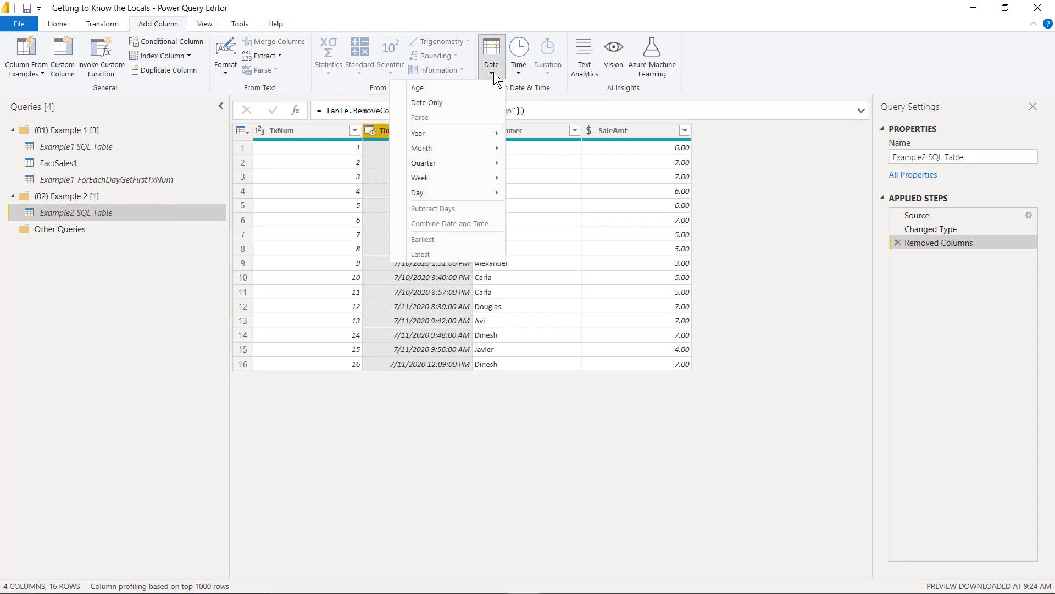
{"action": "left_click", "coordinate": [476, 103]}
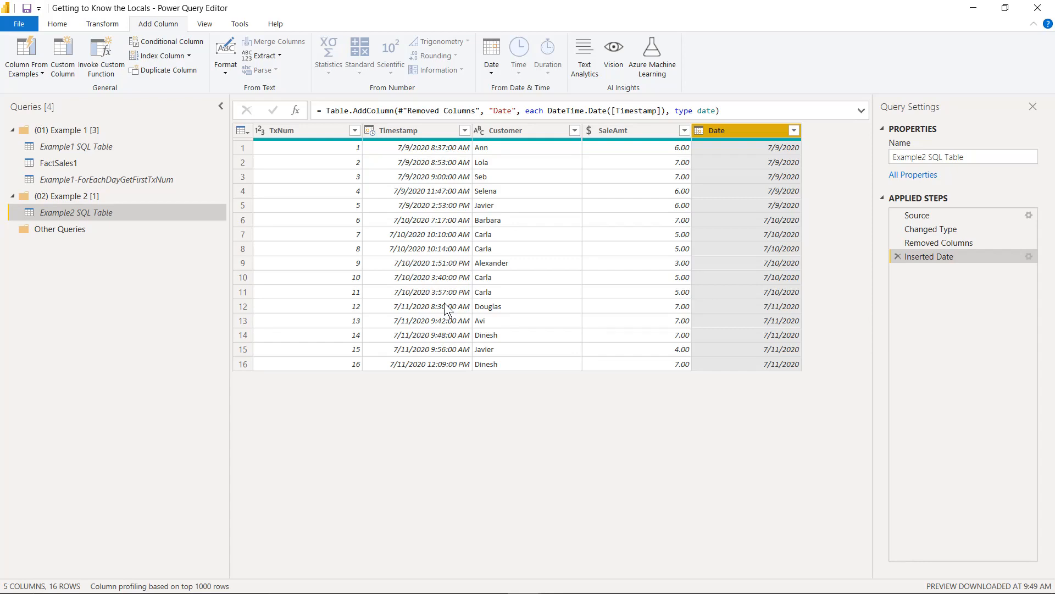
Step: Add an Hour column extracted from Timestamp, and remove the Timestamp column from Example2 SQL Table
{"action": "left_click", "coordinate": [419, 131]}
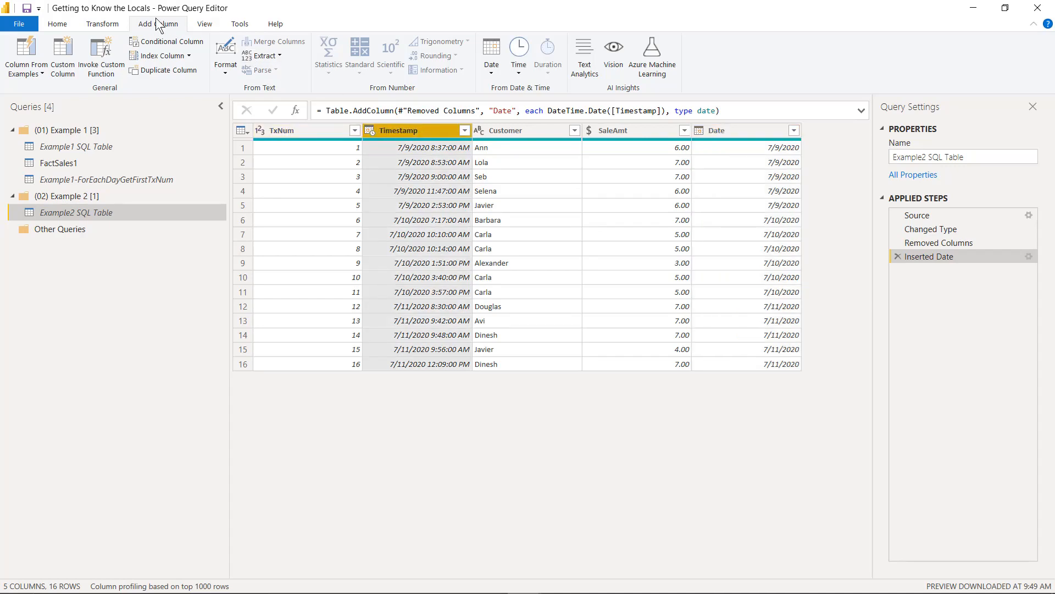
{"action": "left_click", "coordinate": [519, 69]}
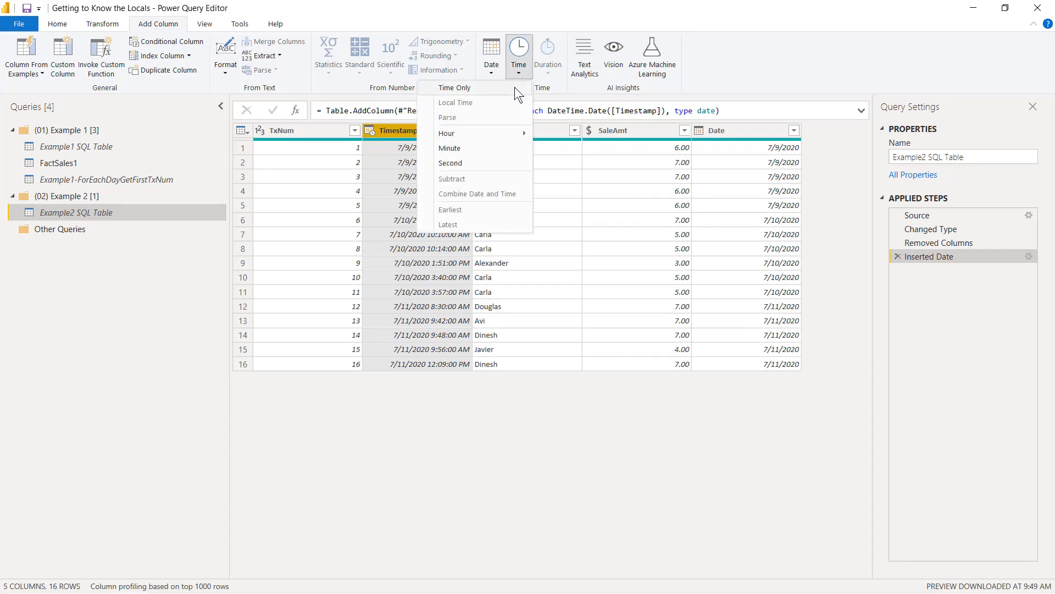
{"action": "mouse_move", "coordinate": [507, 134]}
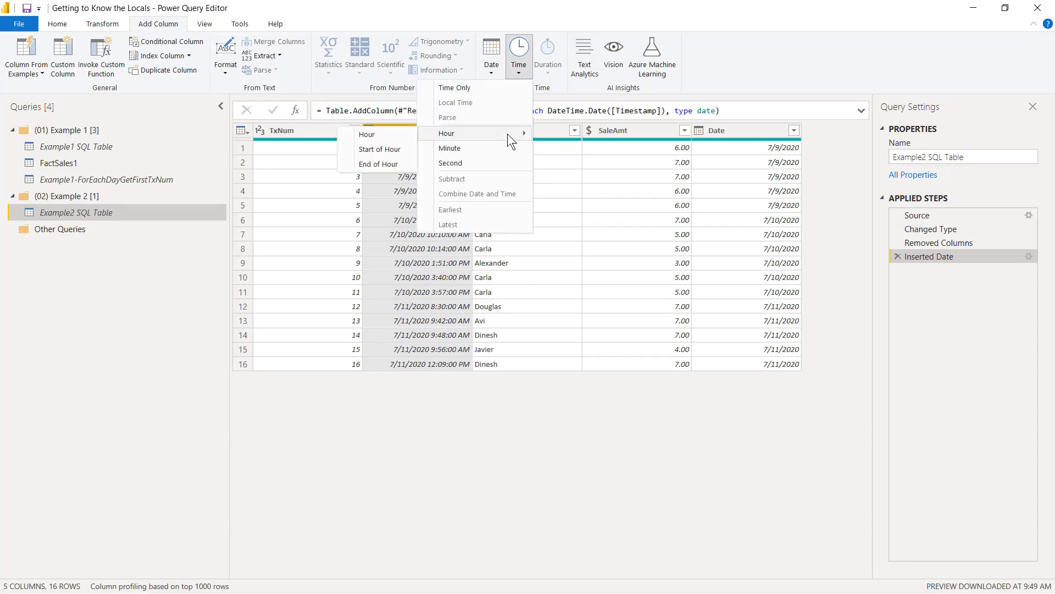
{"action": "left_click", "coordinate": [395, 137]}
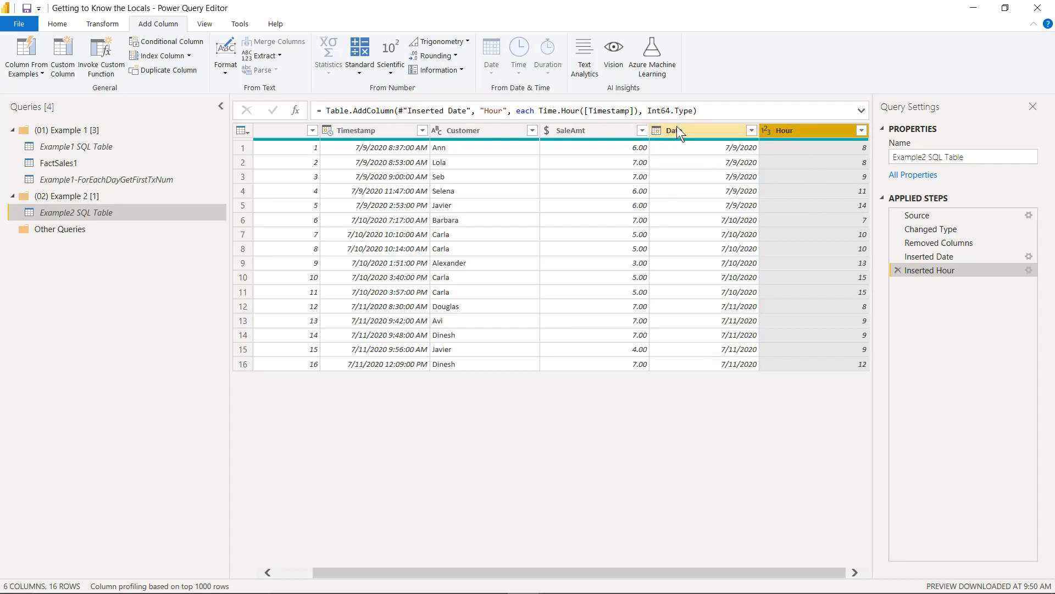
{"action": "right_click", "coordinate": [375, 130]}
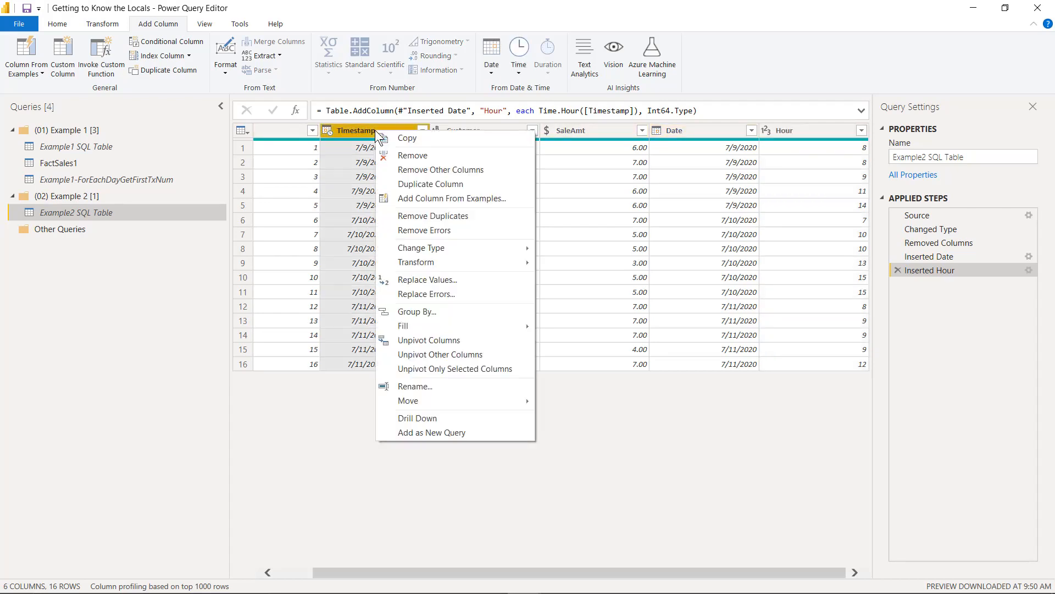
{"action": "left_click", "coordinate": [420, 155]}
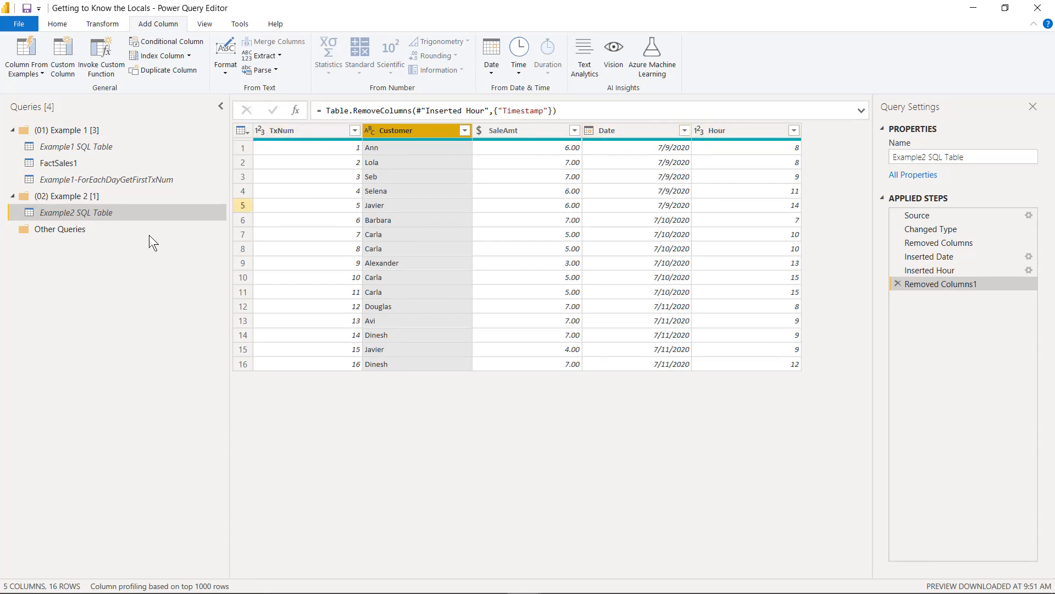
Step: Create a query that references Example2 SQL Table and name it FactSales2
{"action": "right_click", "coordinate": [87, 213]}
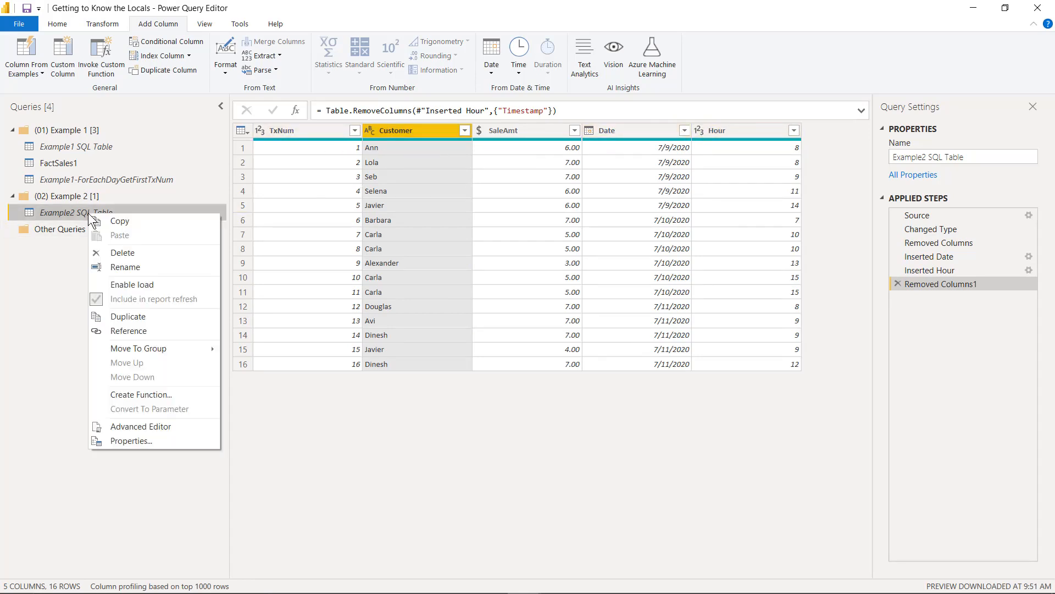
{"action": "left_click", "coordinate": [156, 331]}
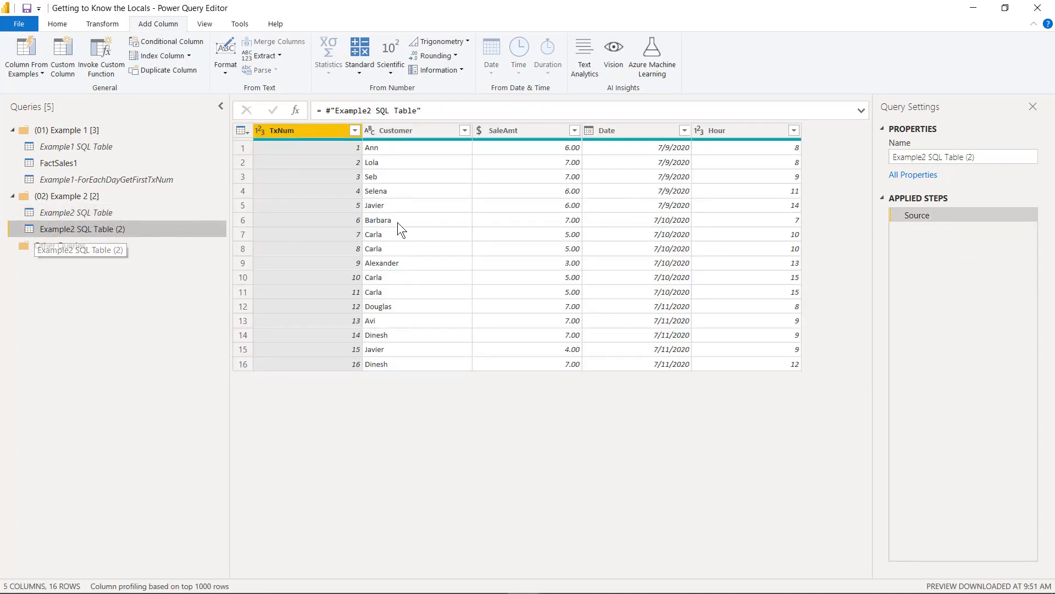
{"action": "left_click", "coordinate": [983, 160]}
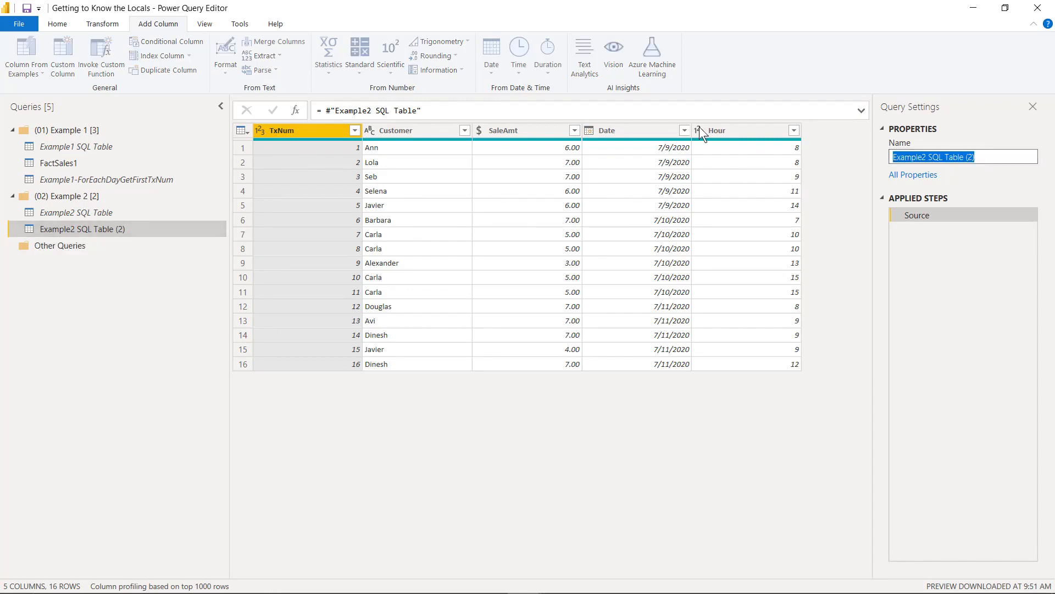
{"action": "type", "text": "FactS"}
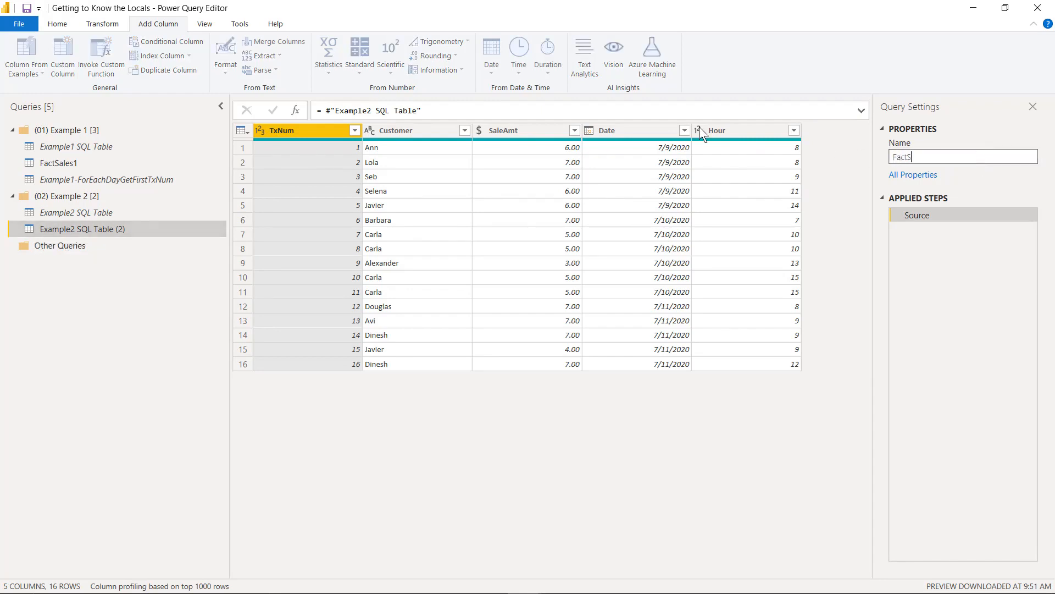
{"action": "type", "text": "ales2"}
{"action": "key", "text": "Return"}
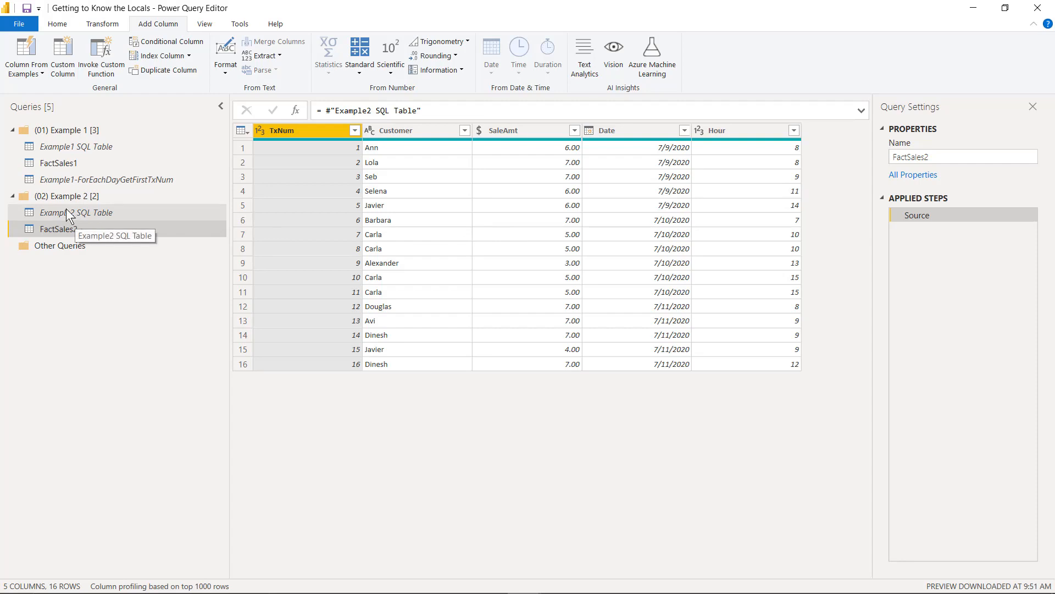
Step: Create another reference to Example2 SQL Table and name it Example2-ForEachDayAndHrGetFirstTxNum
{"action": "left_click", "coordinate": [47, 213]}
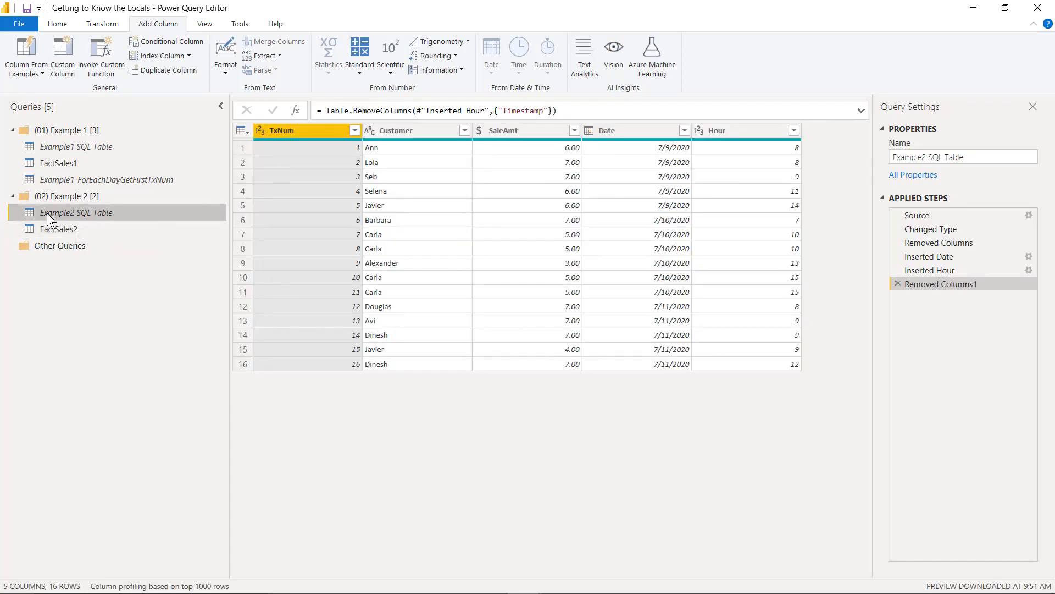
{"action": "right_click", "coordinate": [47, 213]}
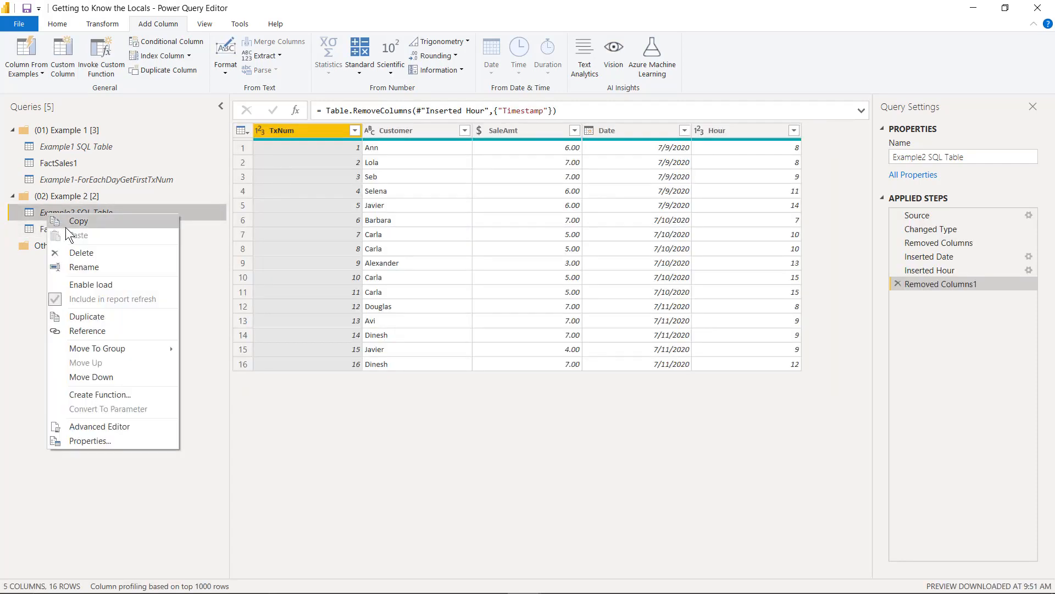
{"action": "left_click", "coordinate": [121, 333]}
{"action": "left_click", "coordinate": [1018, 156]}
{"action": "key", "text": "ctrl+a"}
{"action": "type", "text": "Example"}
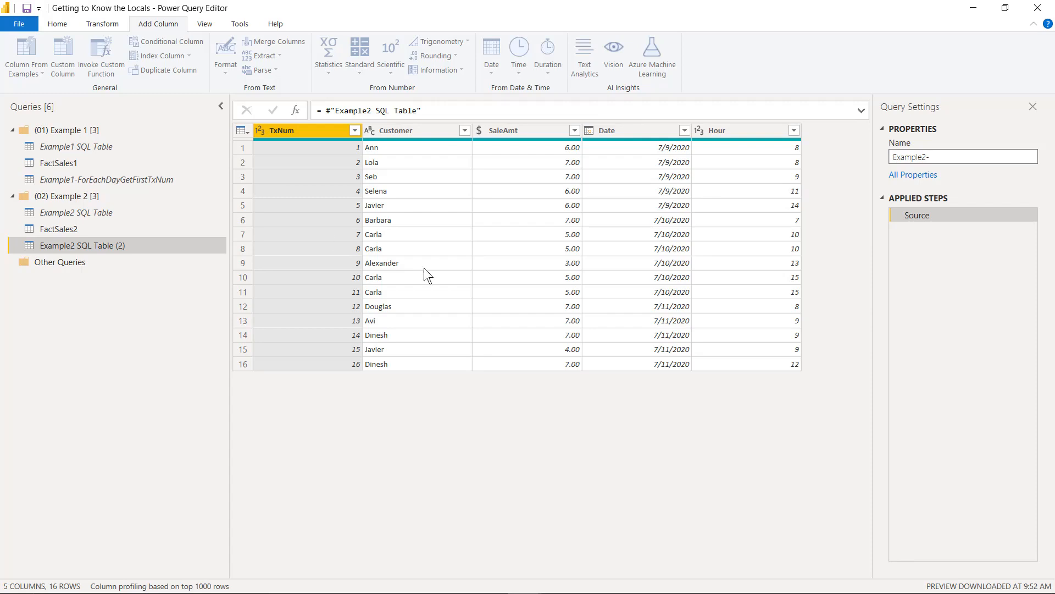
{"action": "type", "text": "2-ForEach"}
{"action": "type", "text": "Dat"}
{"action": "type", "text": "yAnd"}
{"action": "type", "text": "Hr"}
{"action": "type", "text": "GetFirstTx"}
{"action": "type", "text": "Num"}
{"action": "key", "text": "Return"}
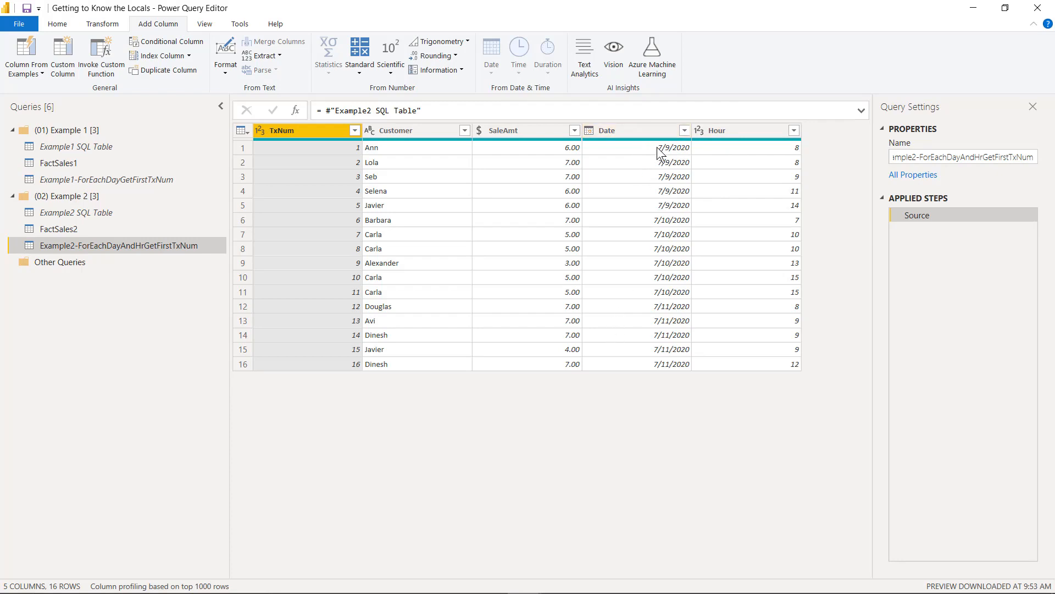
Step: Group the Example2-ForEachDayAndHrGetFirstTxNum rows by Date and Hour, adding a FirstTxNumPerDayPerHour column with the Min of TxNum
{"action": "left_click", "coordinate": [634, 128]}
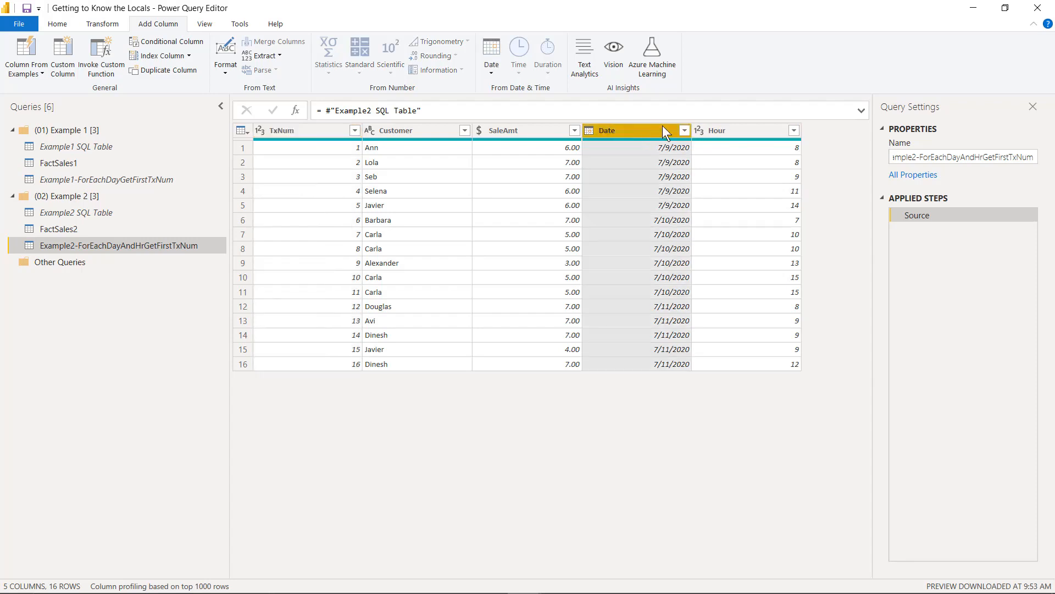
{"action": "left_click", "coordinate": [732, 129], "text": "ctrl"}
{"action": "right_click", "coordinate": [734, 129]}
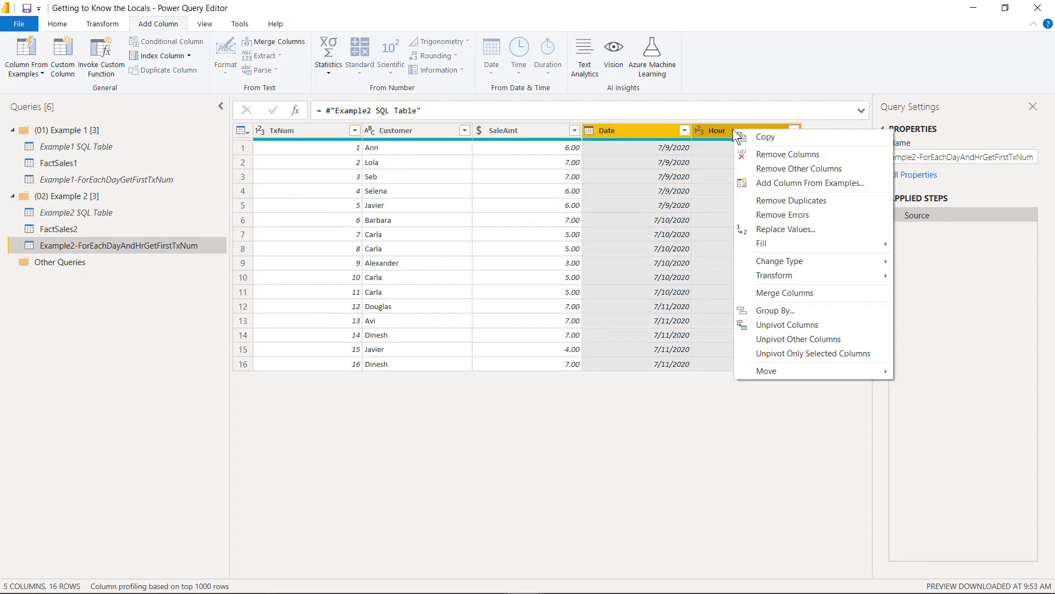
{"action": "left_click", "coordinate": [796, 308]}
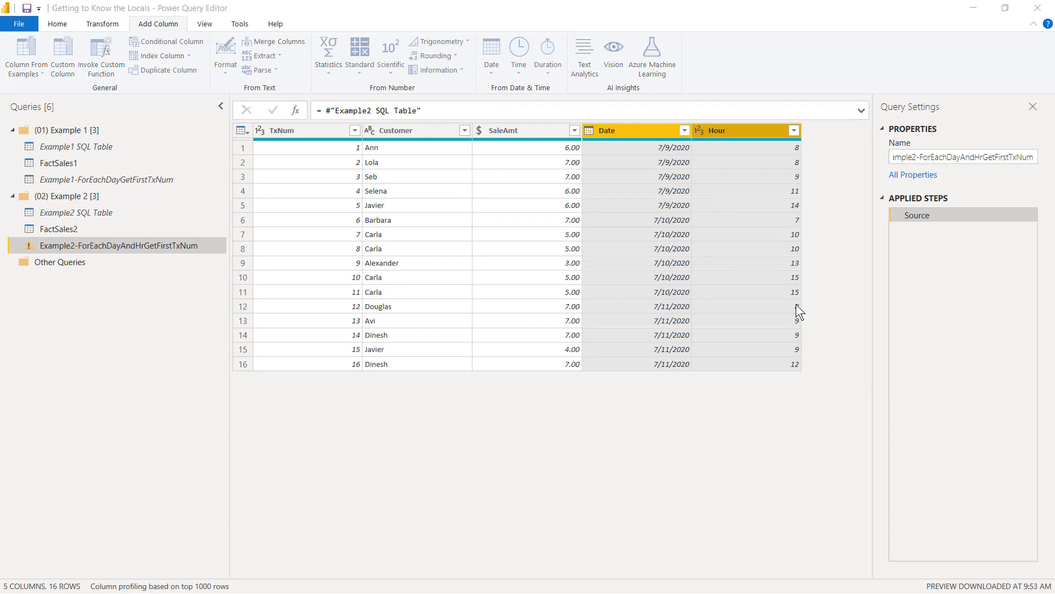
{"action": "left_click_drag", "start_coordinate": [467, 155], "coordinate": [475, 219]}
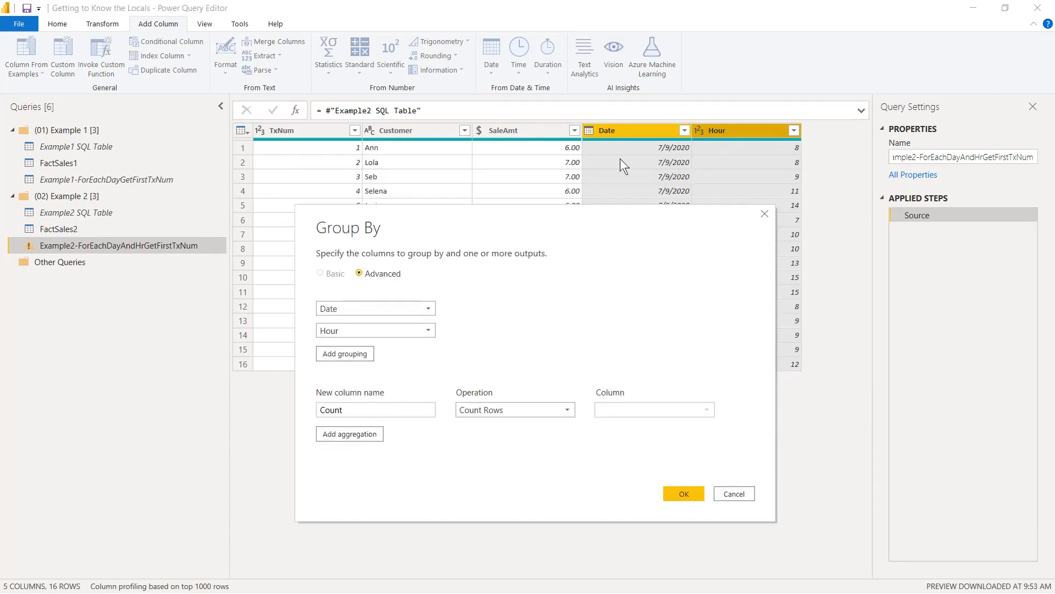
{"action": "left_click_drag", "start_coordinate": [365, 410], "coordinate": [177, 377]}
{"action": "type", "text": "FirstTxNum"}
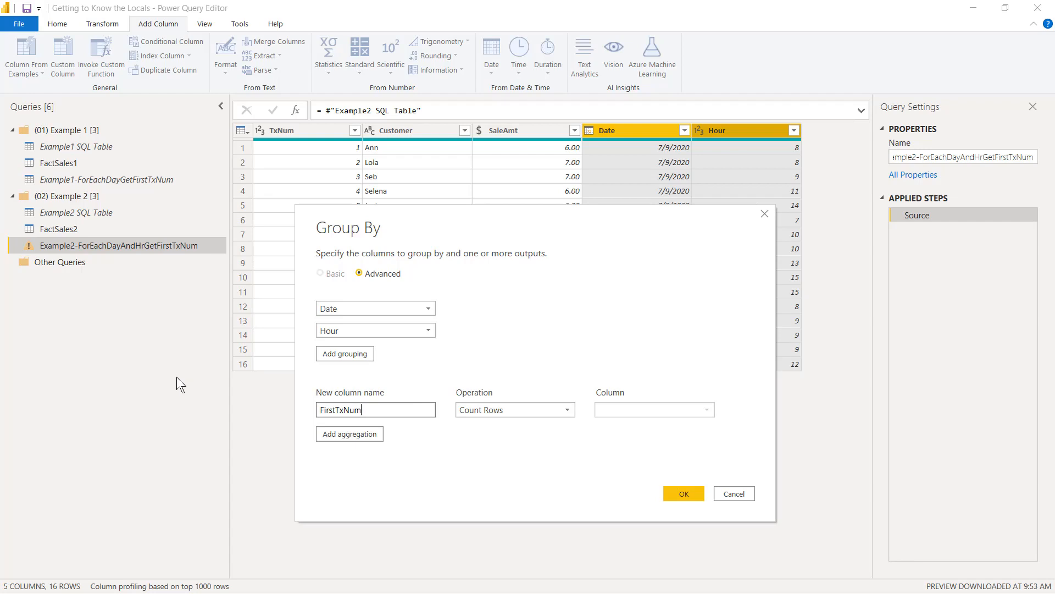
{"action": "type", "text": "PerDayPerHour"}
{"action": "left_click", "coordinate": [469, 407]}
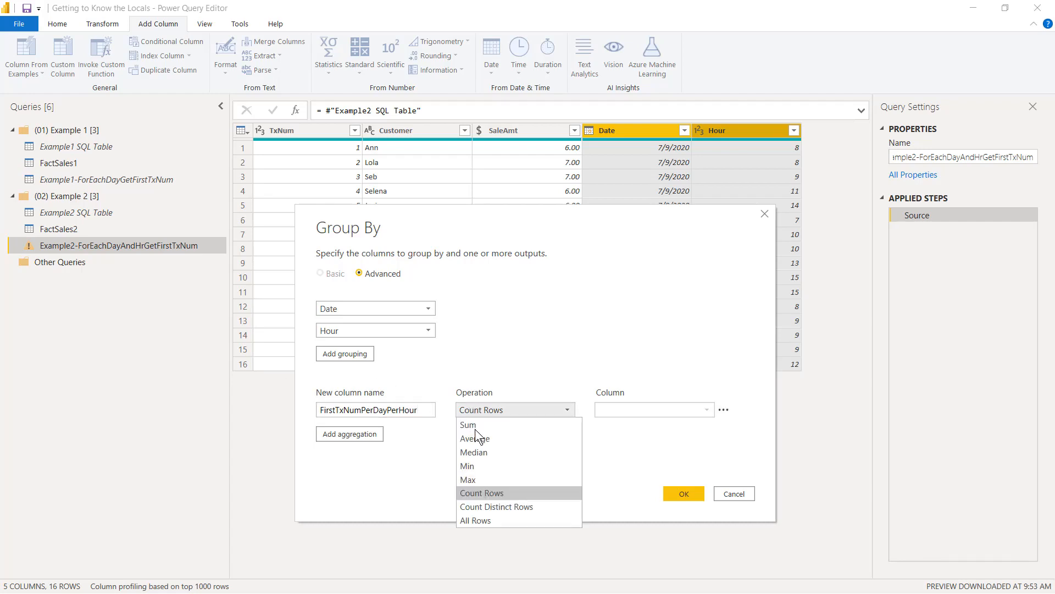
{"action": "left_click", "coordinate": [499, 467]}
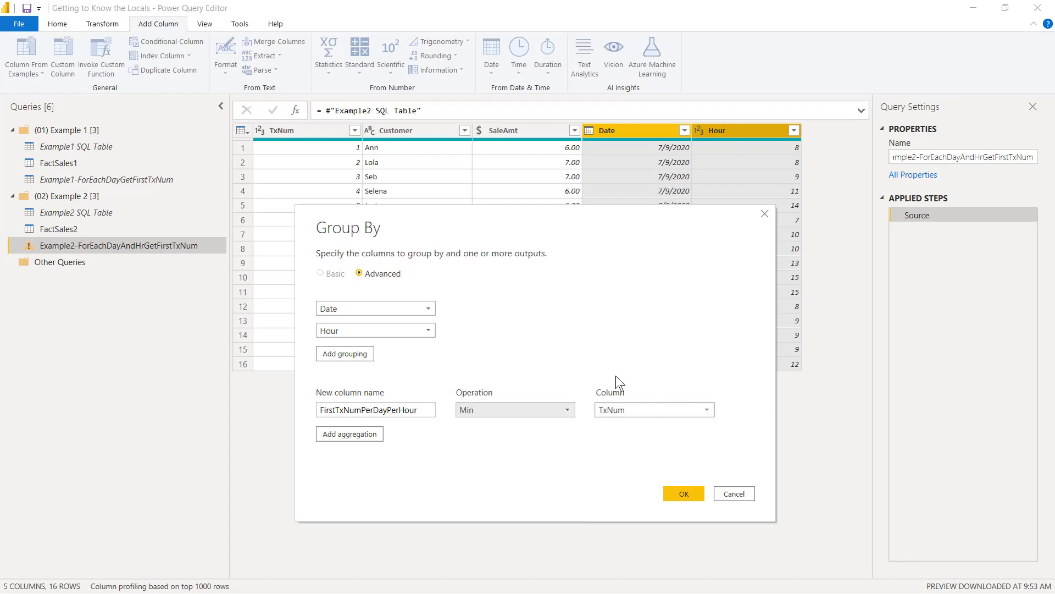
{"action": "left_click", "coordinate": [684, 493]}
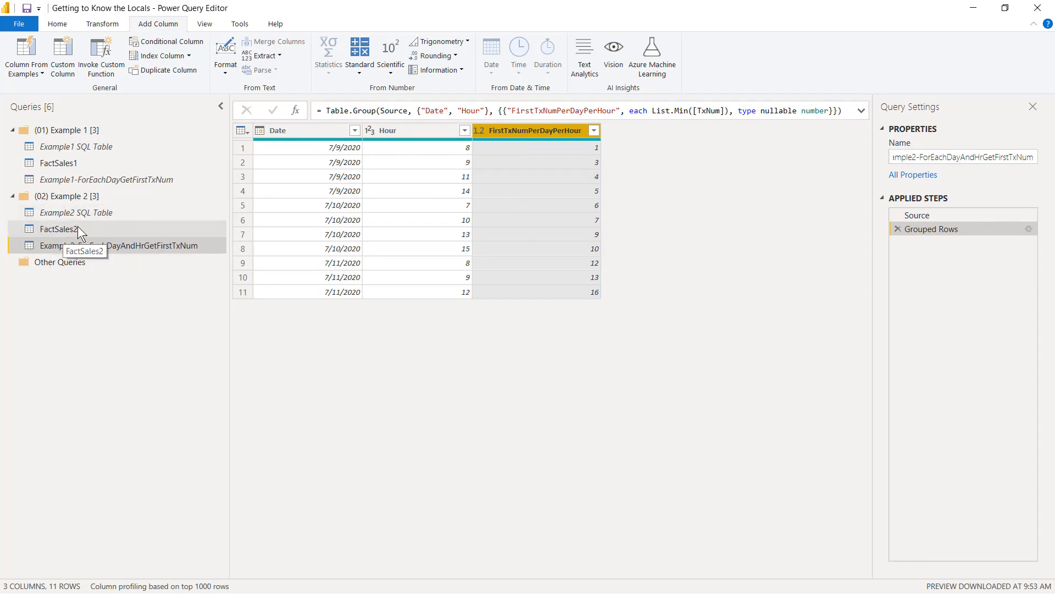
Step: Disable loading for the Example2-ForEachDayAndHrGetFirstTxNum query
{"action": "right_click", "coordinate": [72, 245]}
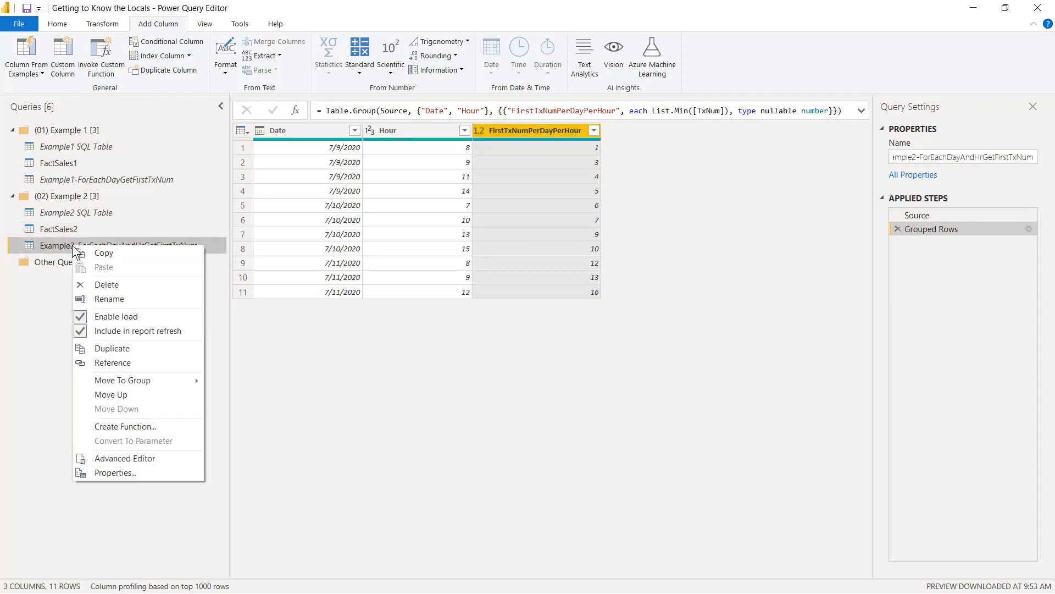
{"action": "left_click", "coordinate": [120, 316]}
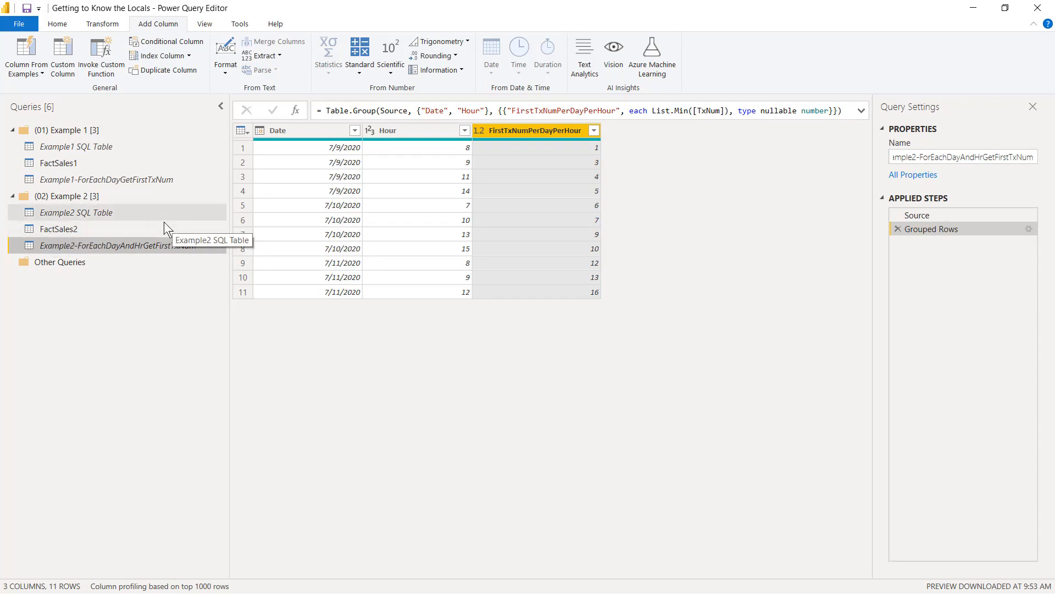
Step: Merge Example2-ForEachDayAndHrGetFirstTxNum into FactSales2 with a left outer join, matching on both Date and Hour
{"action": "left_click", "coordinate": [75, 232]}
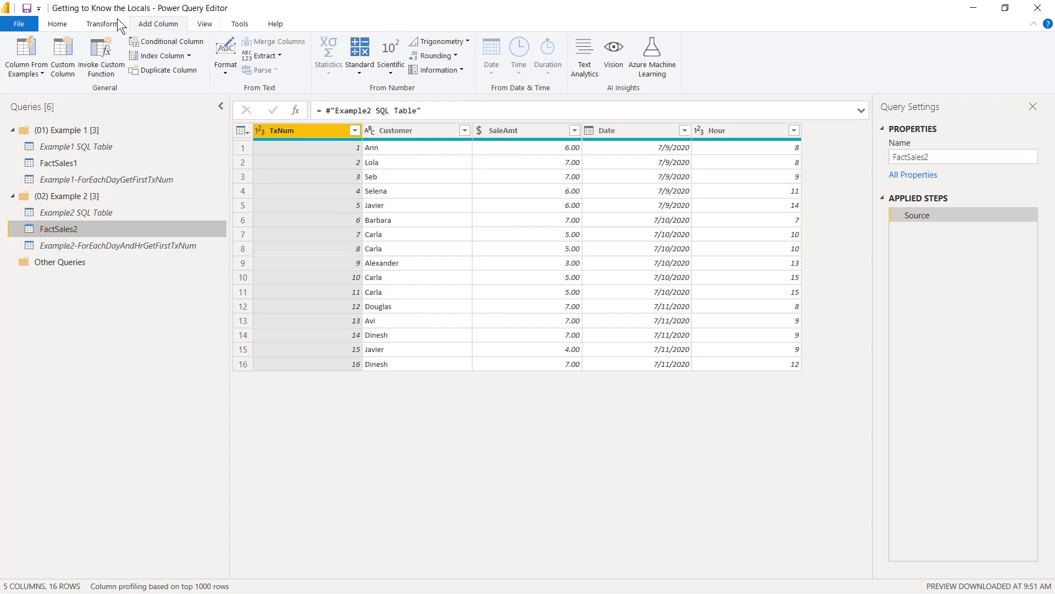
{"action": "left_click", "coordinate": [59, 24]}
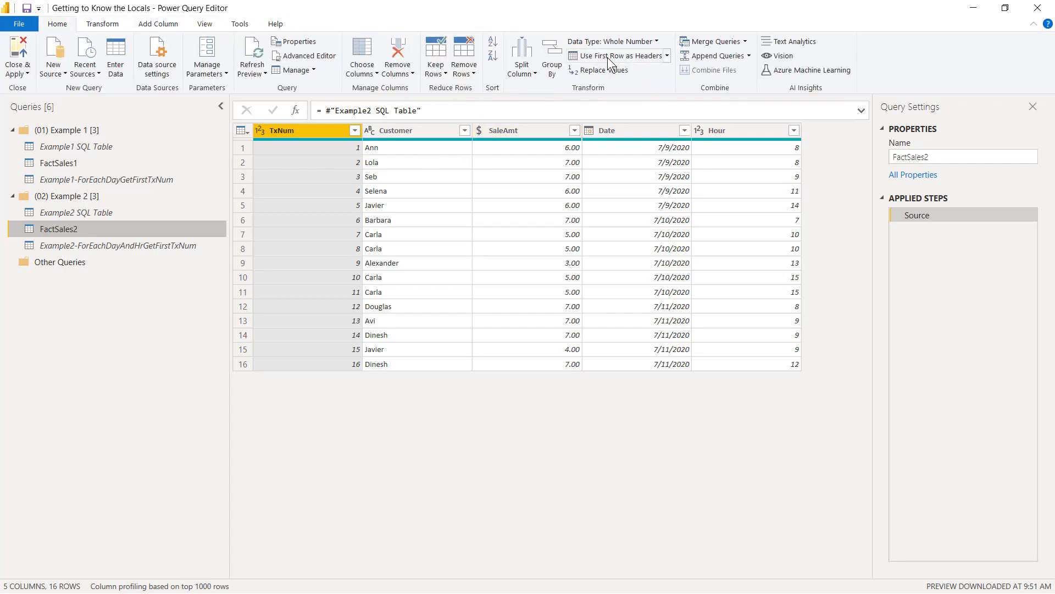
{"action": "left_click", "coordinate": [719, 40]}
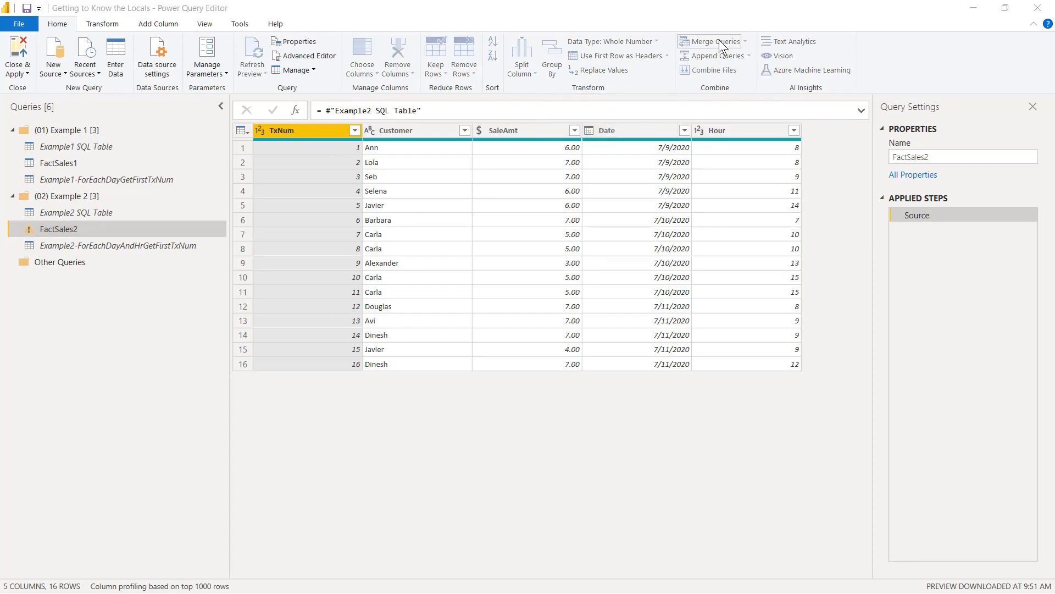
{"action": "left_click_drag", "start_coordinate": [563, 117], "coordinate": [551, 265]}
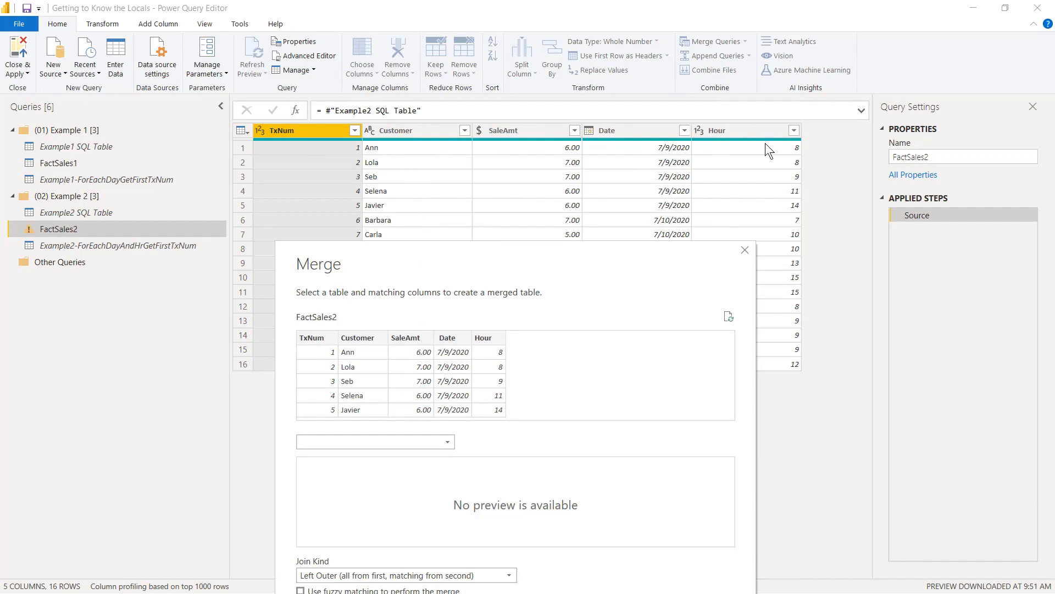
{"action": "left_click", "coordinate": [426, 443]}
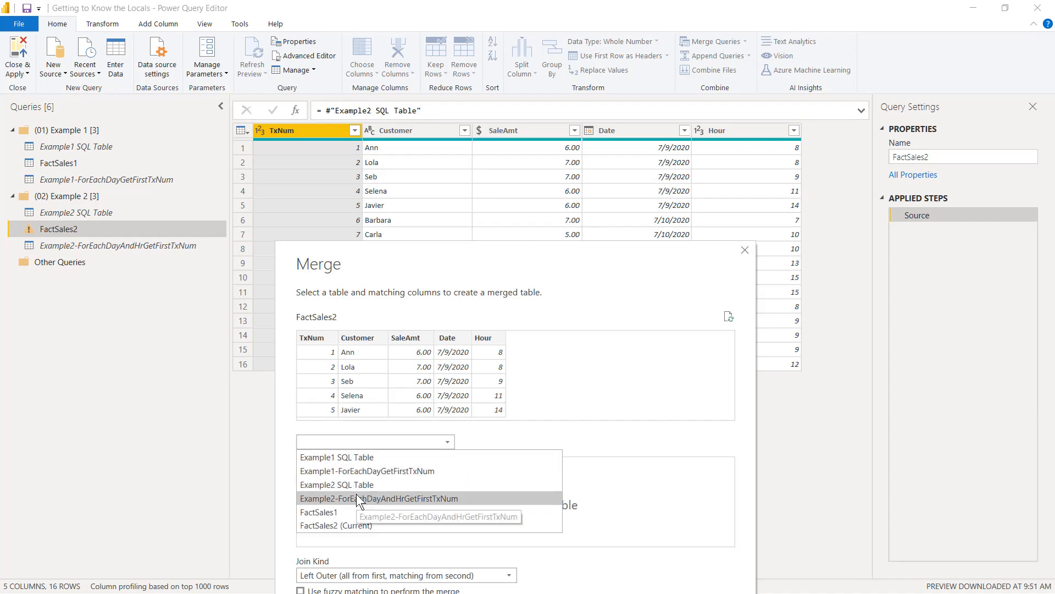
{"action": "left_click", "coordinate": [457, 499]}
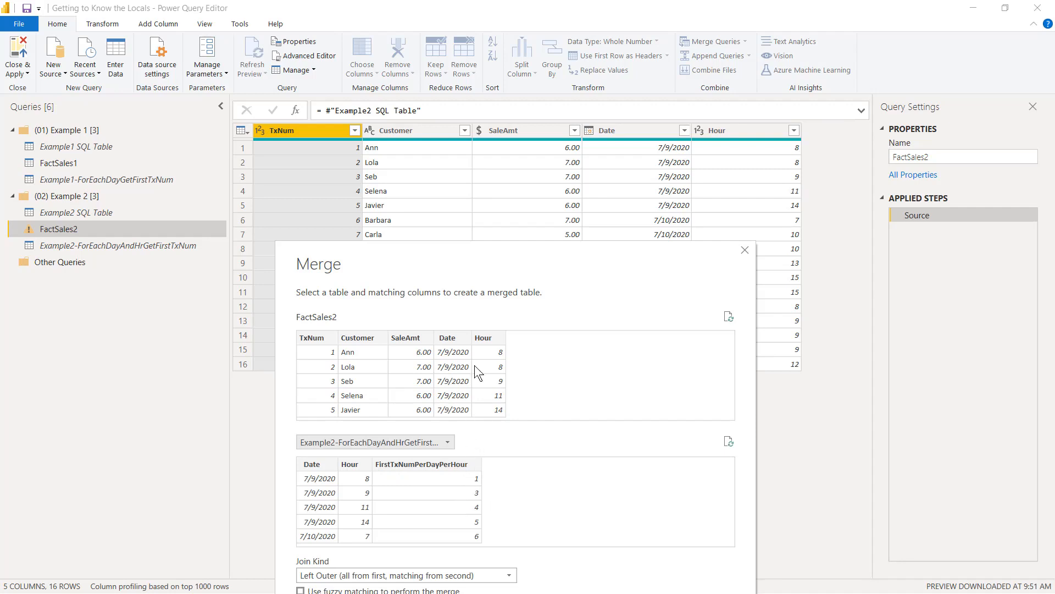
{"action": "left_click", "coordinate": [453, 338]}
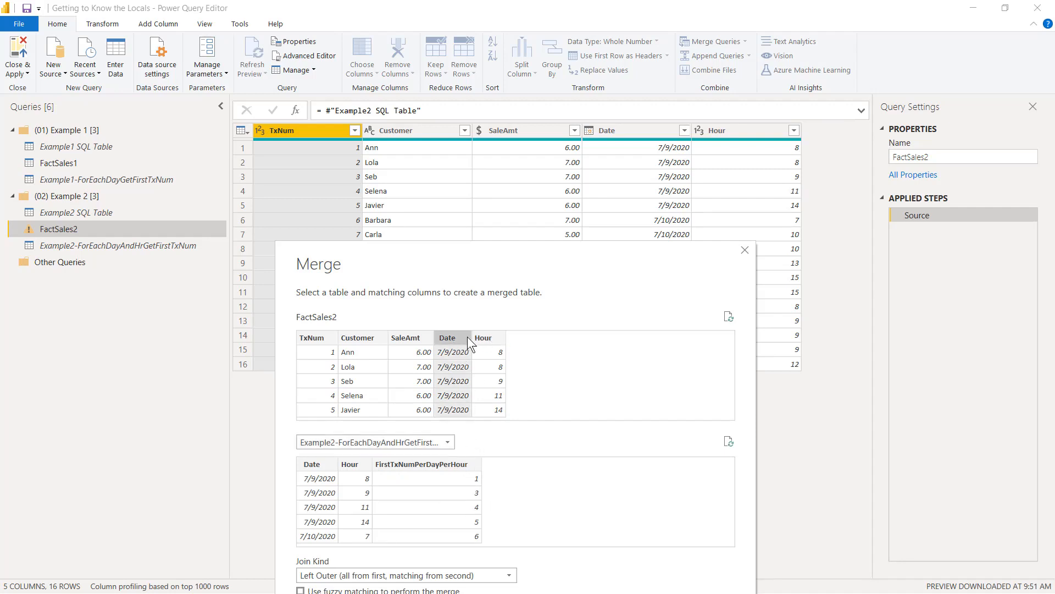
{"action": "left_click", "coordinate": [487, 337], "text": "ctrl"}
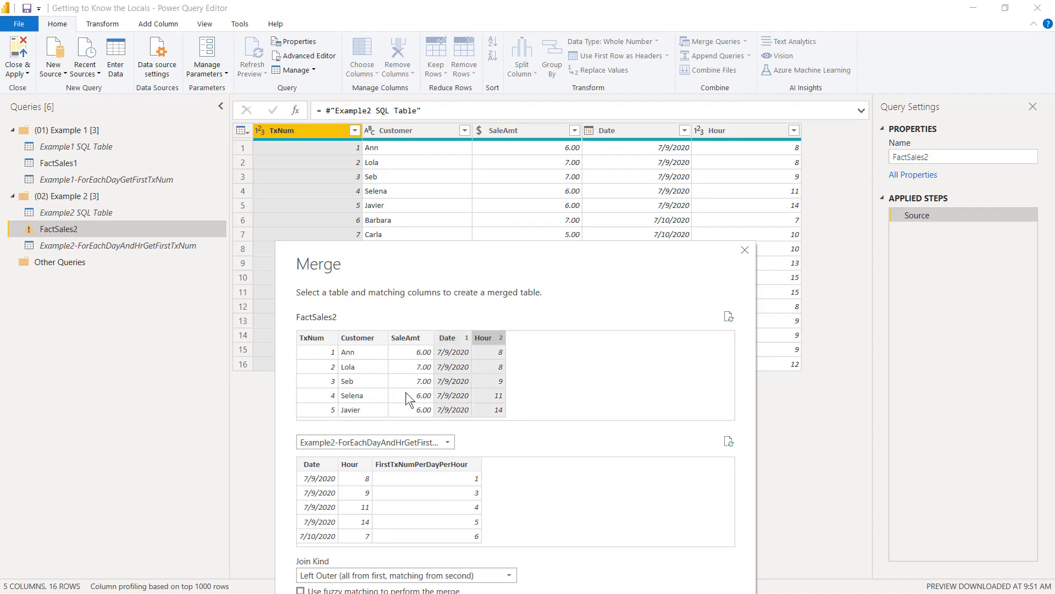
{"action": "left_click", "coordinate": [311, 465]}
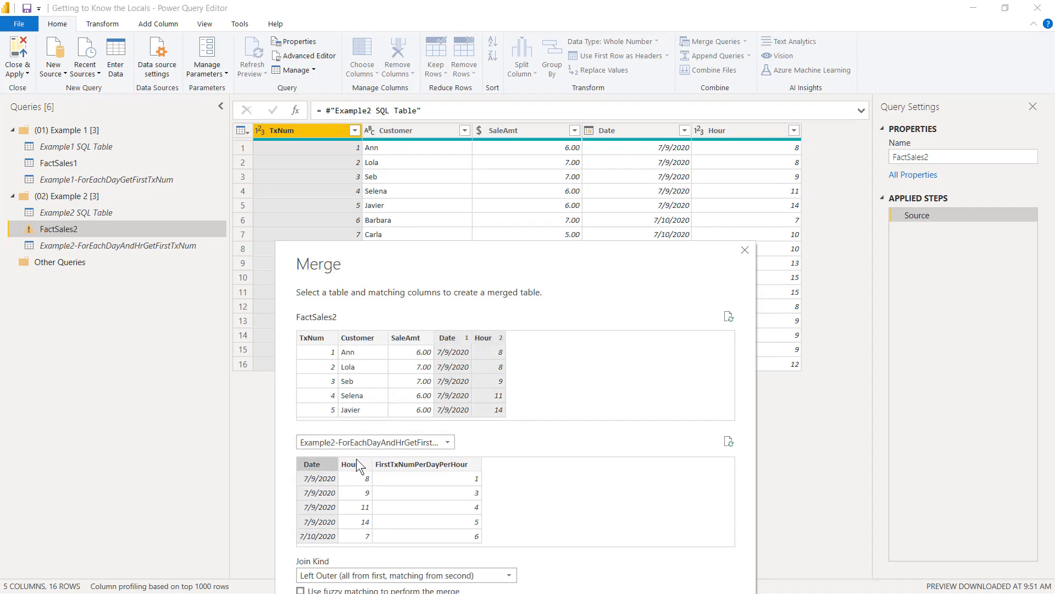
{"action": "left_click", "coordinate": [350, 464], "text": "ctrl"}
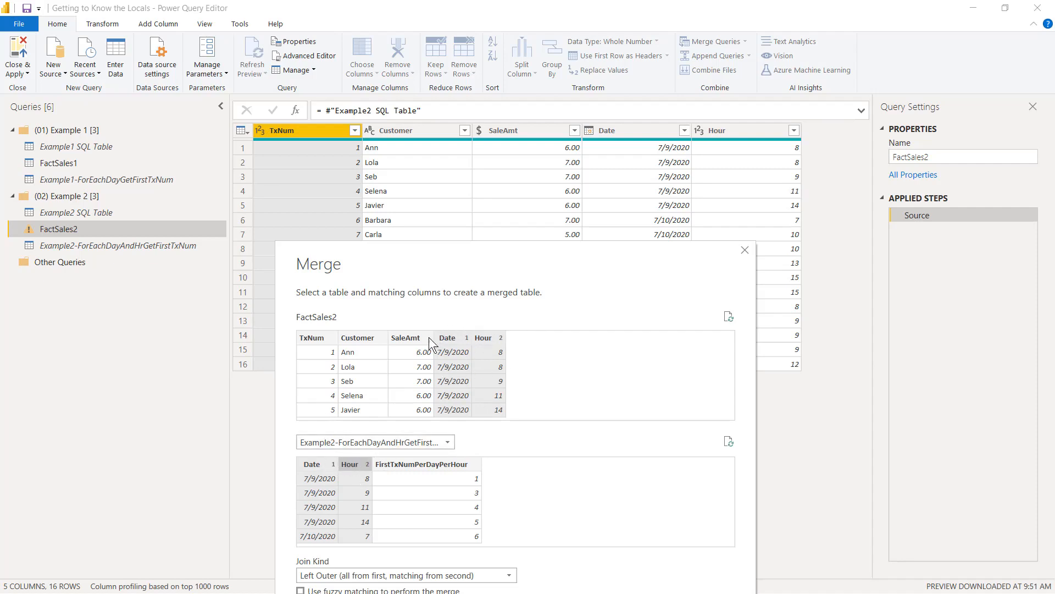
{"action": "left_click_drag", "start_coordinate": [485, 259], "coordinate": [327, 94]}
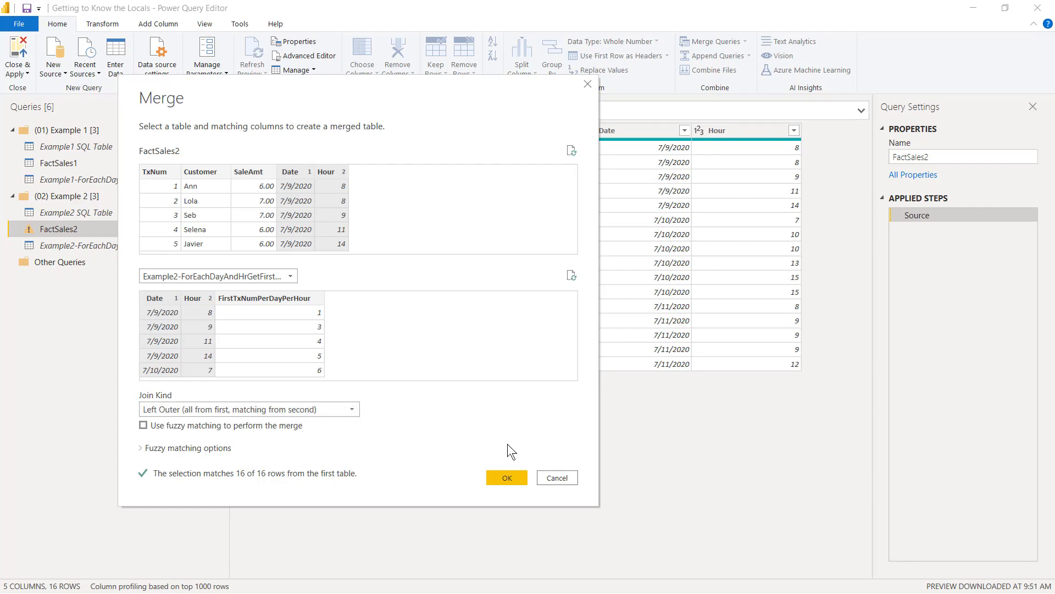
{"action": "left_click", "coordinate": [507, 477]}
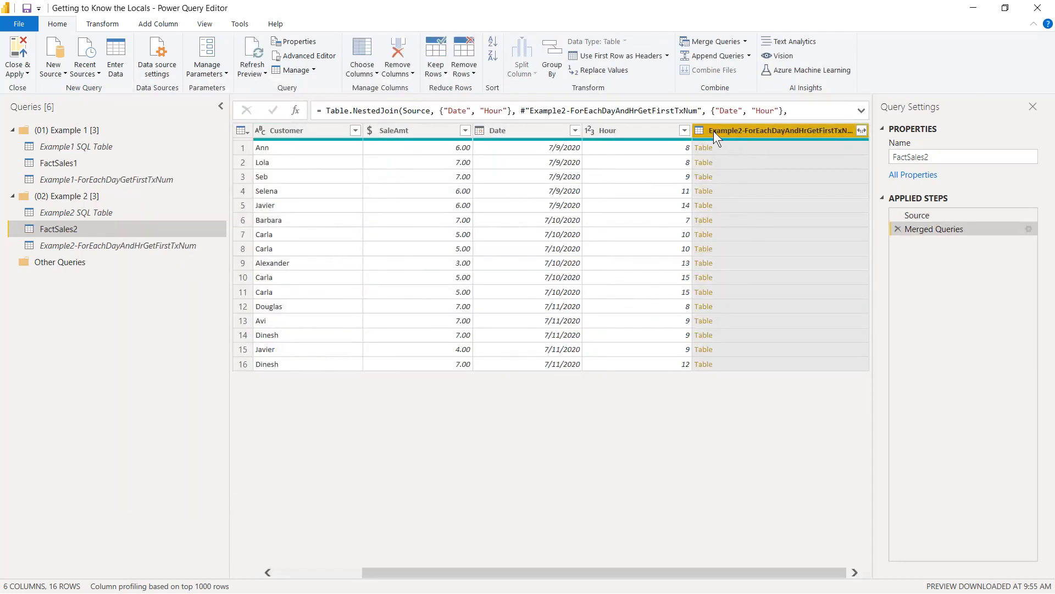
Step: Expand the merged table column in FactSales2 to include only FirstTxNumPerDayPerHour
{"action": "left_click", "coordinate": [861, 131]}
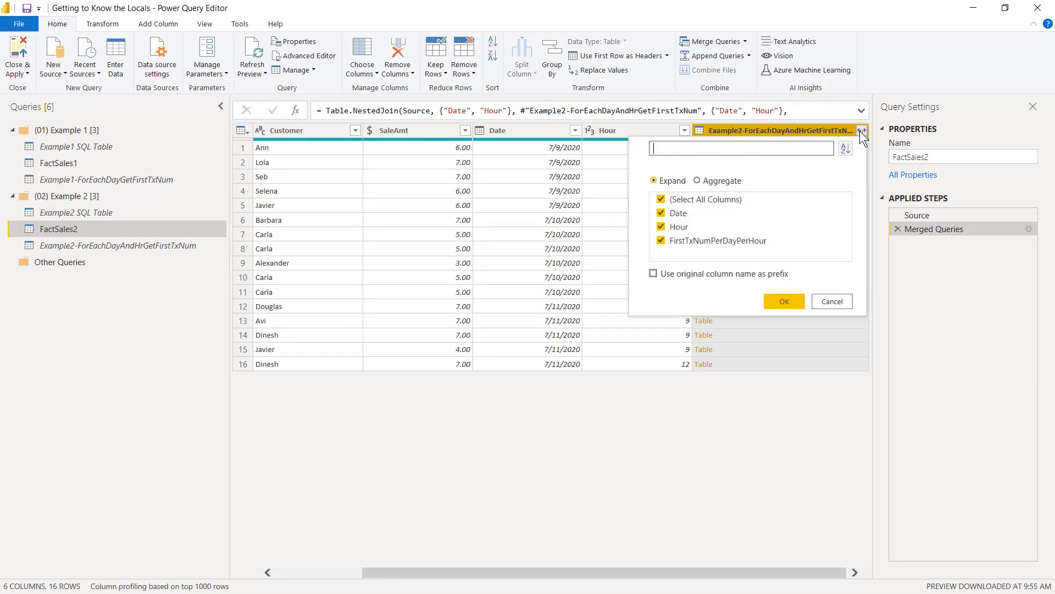
{"action": "left_click", "coordinate": [692, 214]}
{"action": "left_click", "coordinate": [692, 226]}
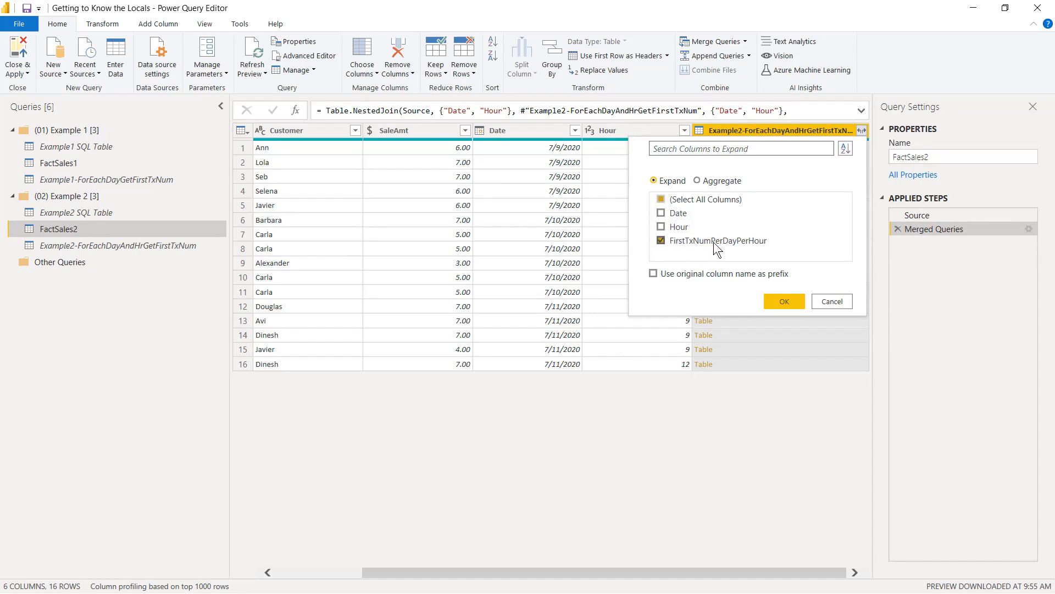
{"action": "left_click", "coordinate": [783, 304]}
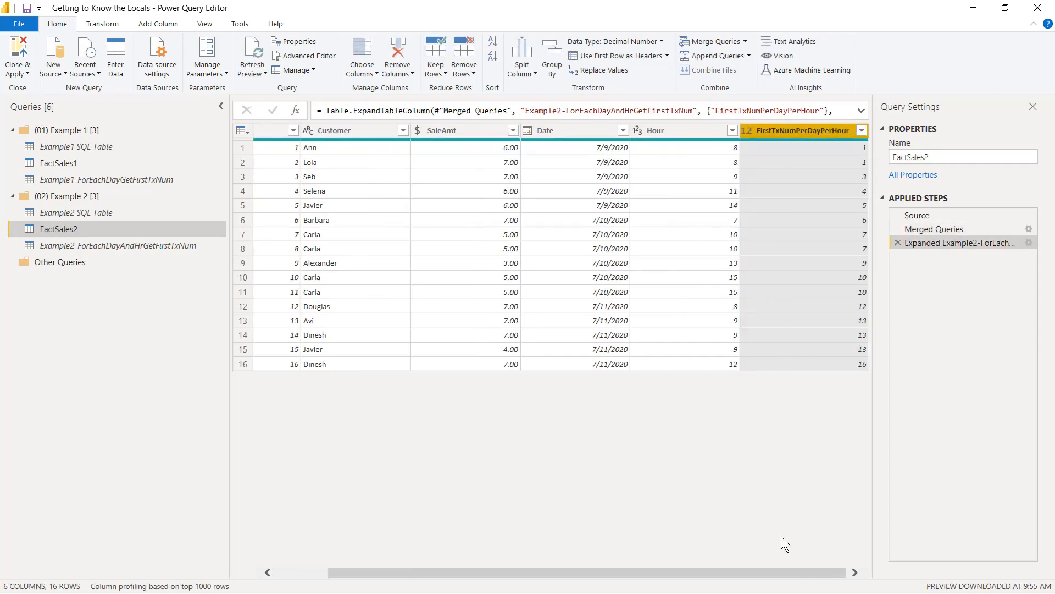
{"action": "left_click_drag", "start_coordinate": [787, 575], "coordinate": [575, 565]}
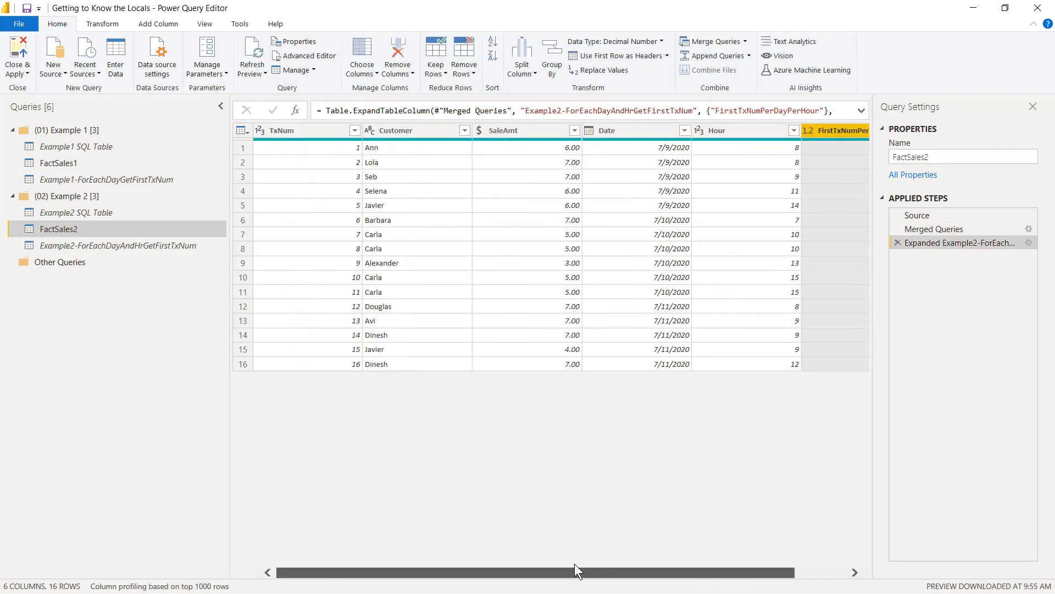
Step: Move TxNum next to FirstTxNumPerDayPerHour in FactSales2 and add a column subtracting FirstTxNumPerDayPerHour from TxNum
{"action": "left_click_drag", "start_coordinate": [301, 135], "coordinate": [826, 175]}
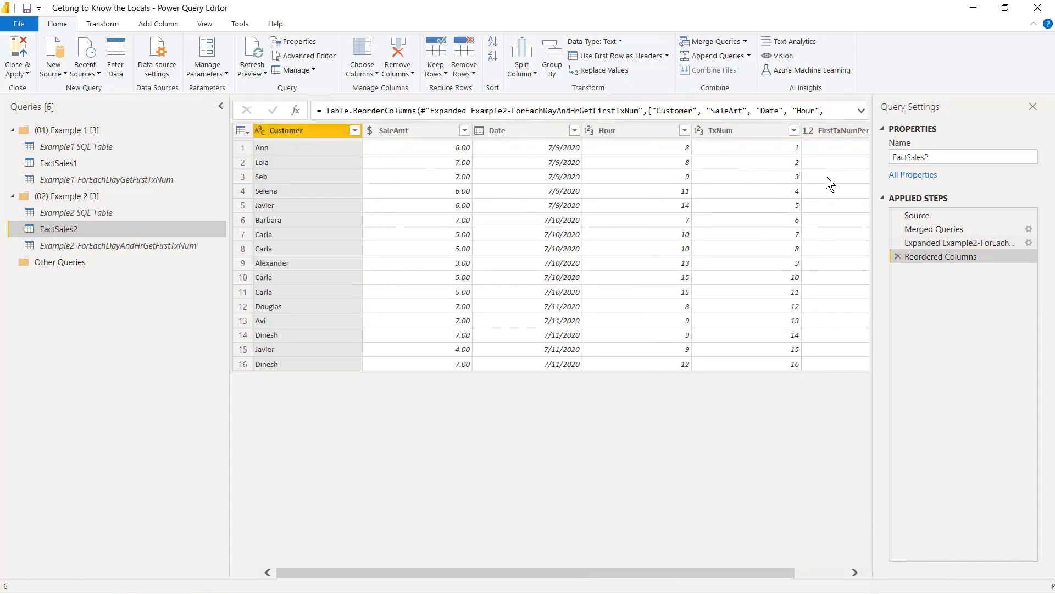
{"action": "left_click_drag", "start_coordinate": [769, 573], "coordinate": [870, 427]}
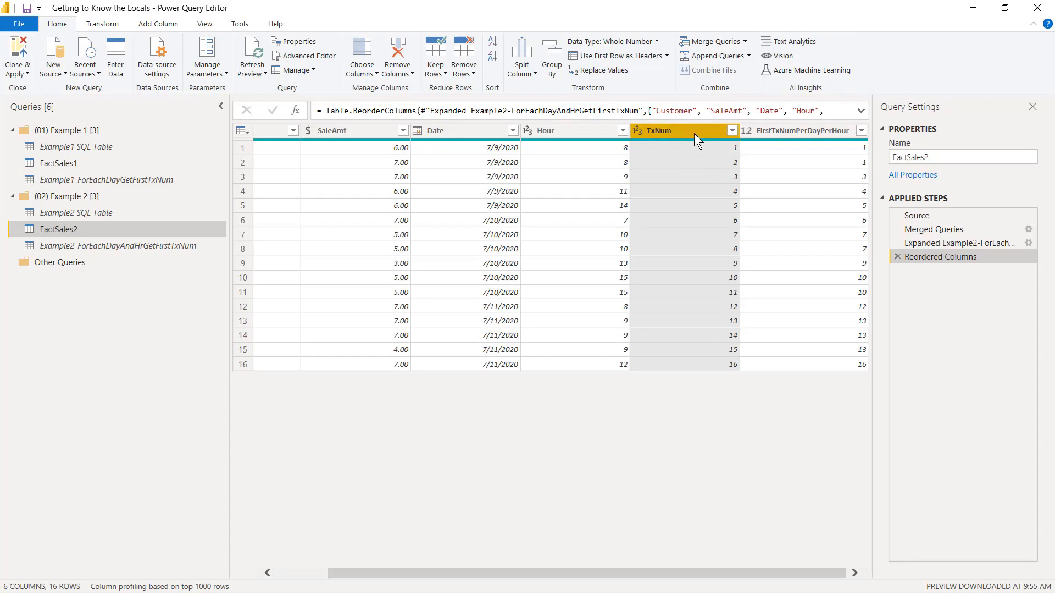
{"action": "left_click", "coordinate": [804, 133], "text": "ctrl"}
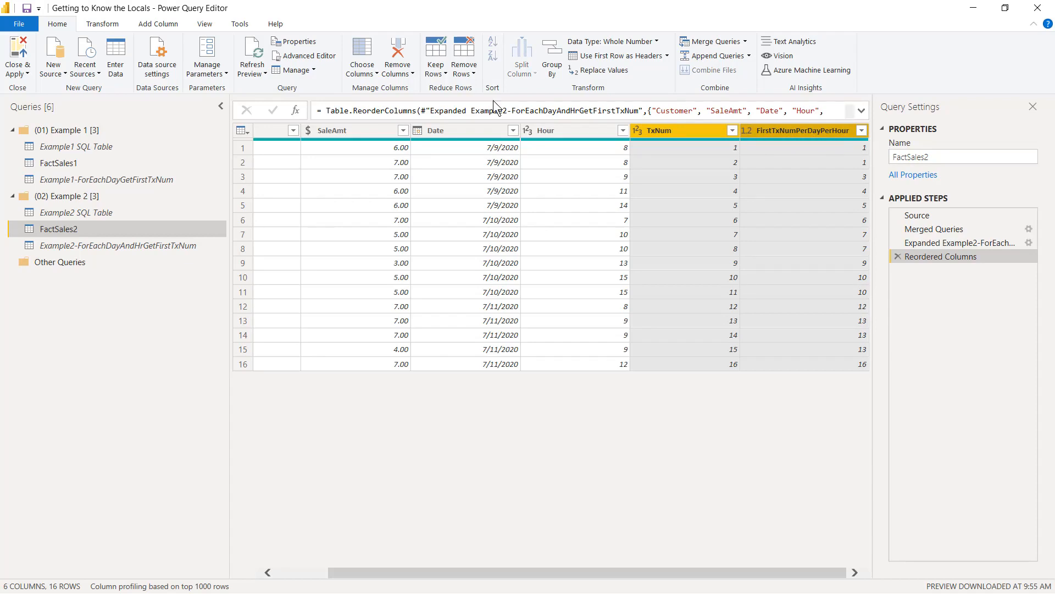
{"action": "left_click", "coordinate": [141, 21]}
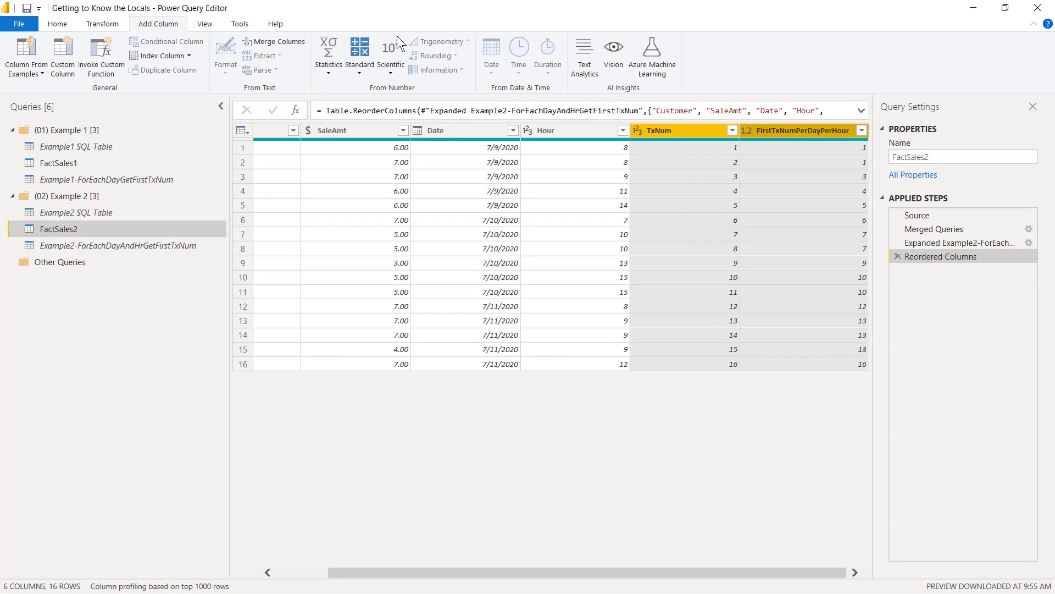
{"action": "left_click", "coordinate": [359, 68]}
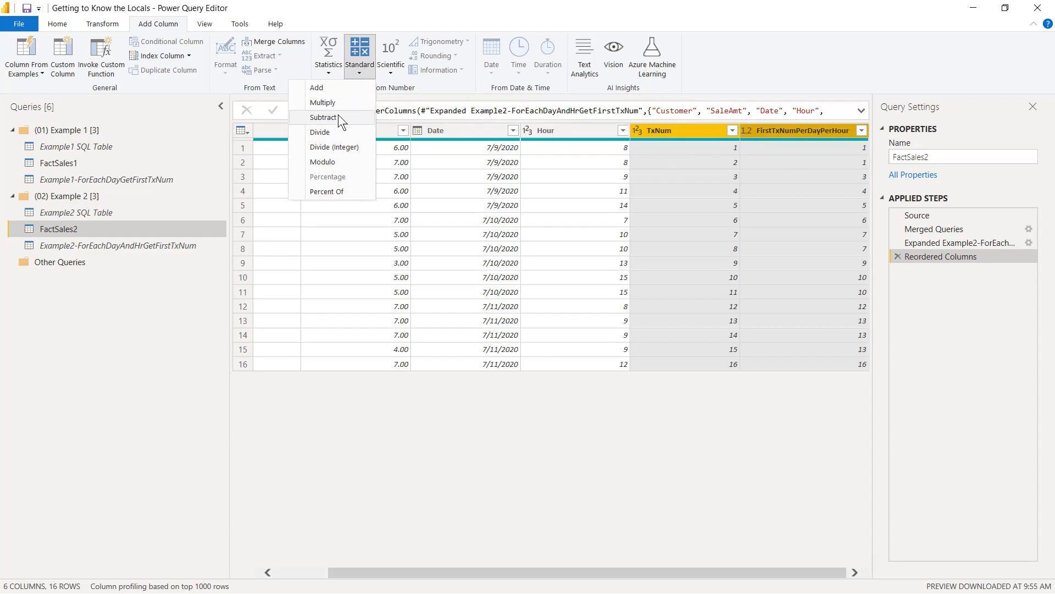
{"action": "left_click", "coordinate": [324, 117]}
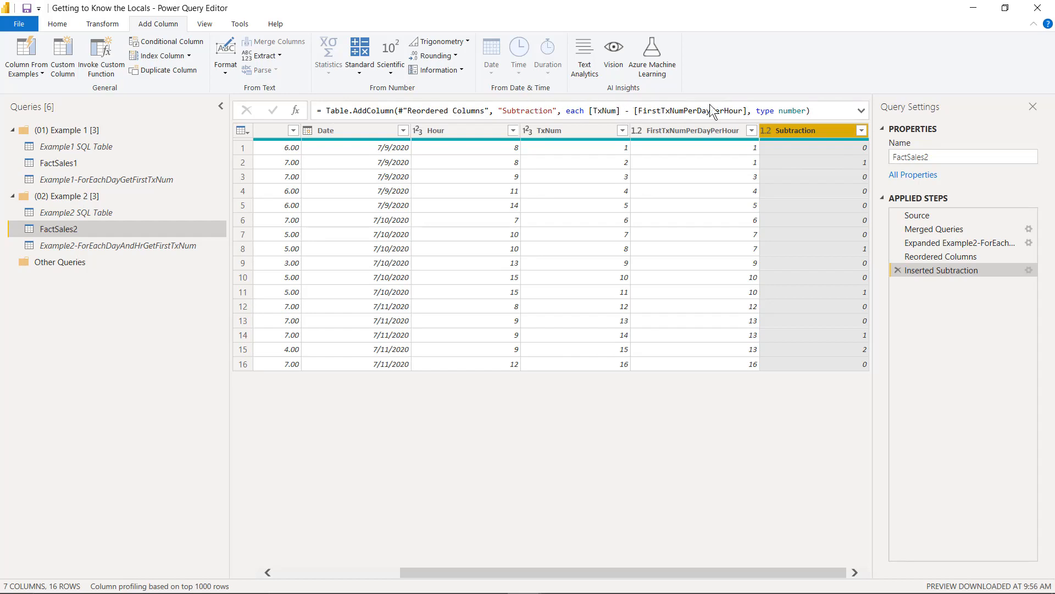
Step: Edit the subtraction column's formula to calculate 1 + [TxNum] - [FirstTxNumPerDayPerHour]
{"action": "left_click", "coordinate": [589, 113]}
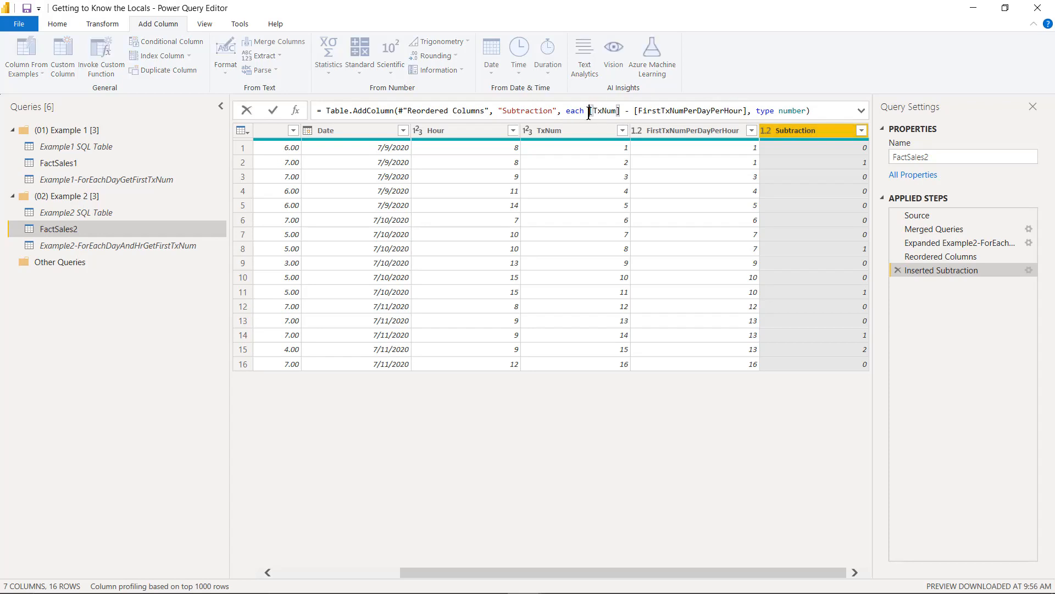
{"action": "type", "text": "1 +"}
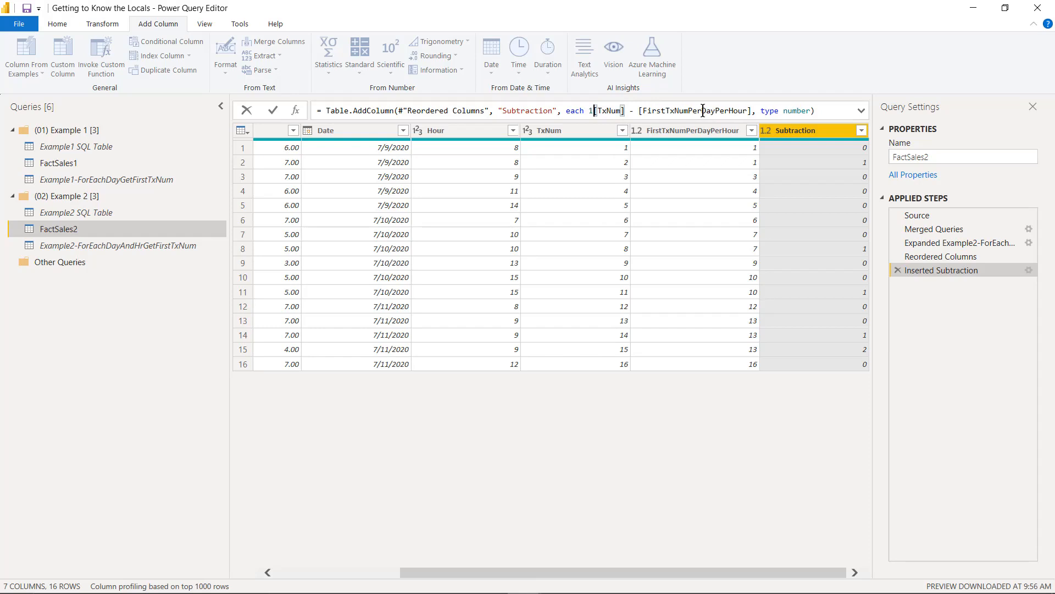
{"action": "key", "text": "Return"}
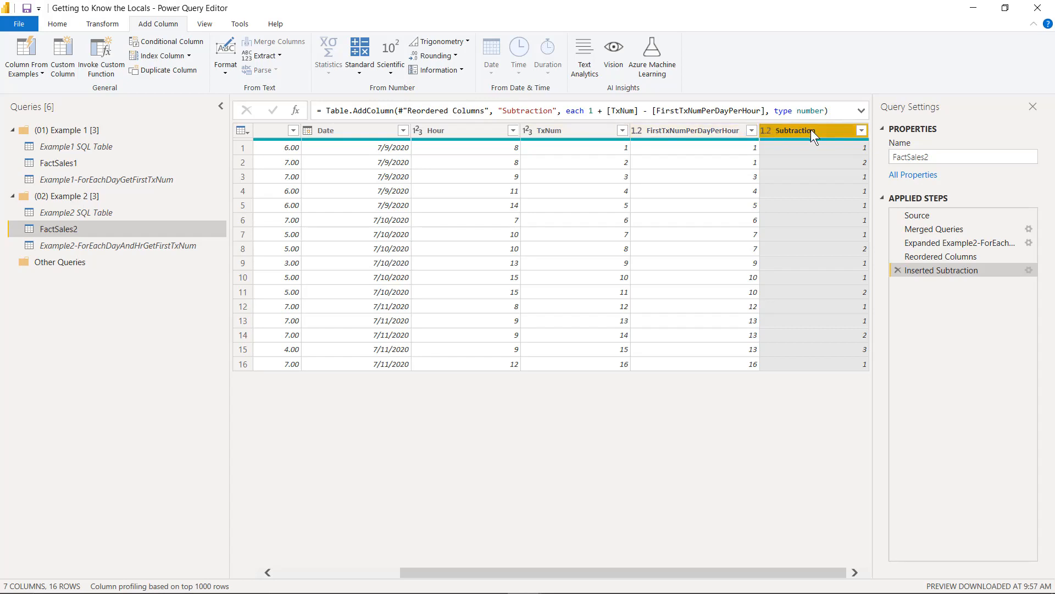
Step: Rename the Subtraction column to HourlyTxNum within the Inserted Subtraction step's formula
{"action": "double_click", "coordinate": [531, 107]}
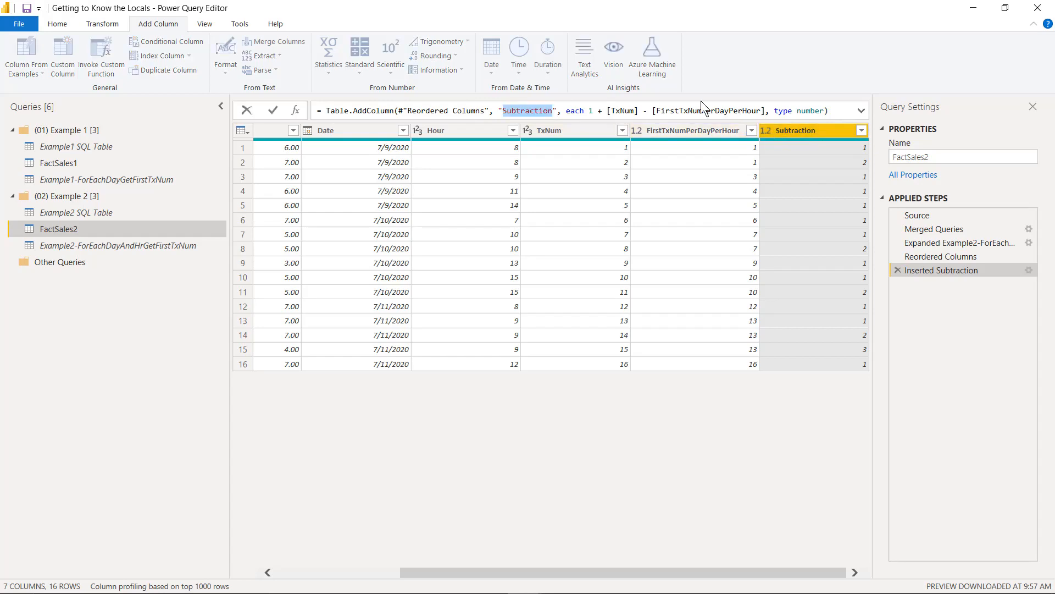
{"action": "type", "text": "Hourl"}
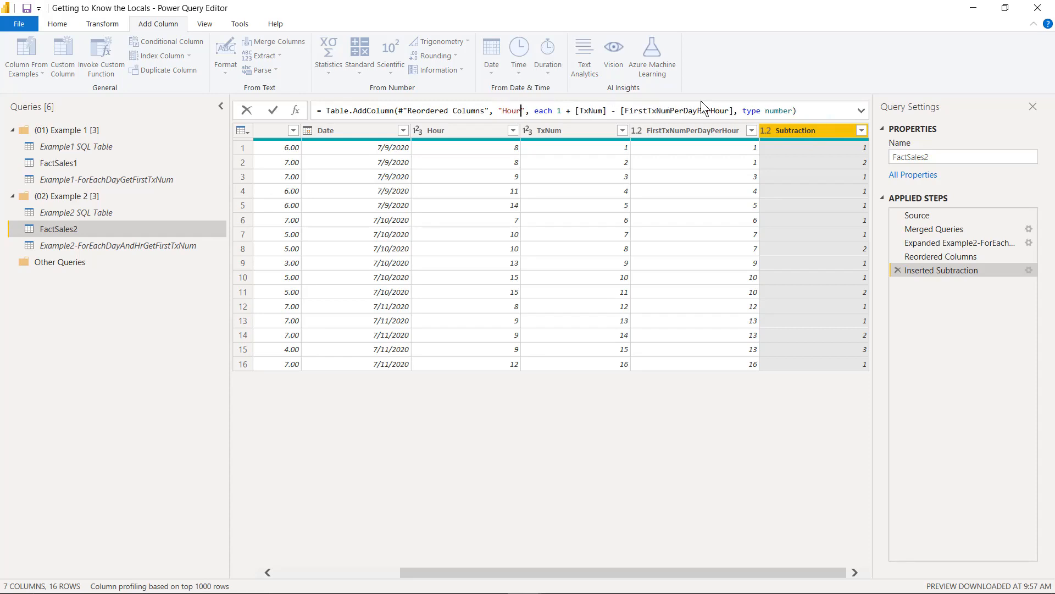
{"action": "type", "text": "yTx"}
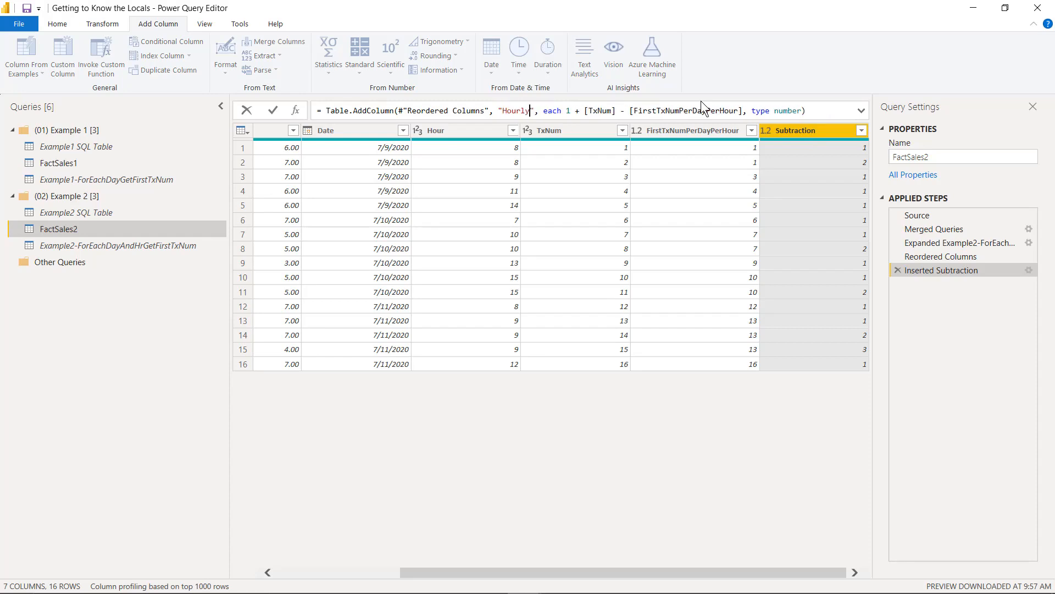
{"action": "type", "text": "Num"}
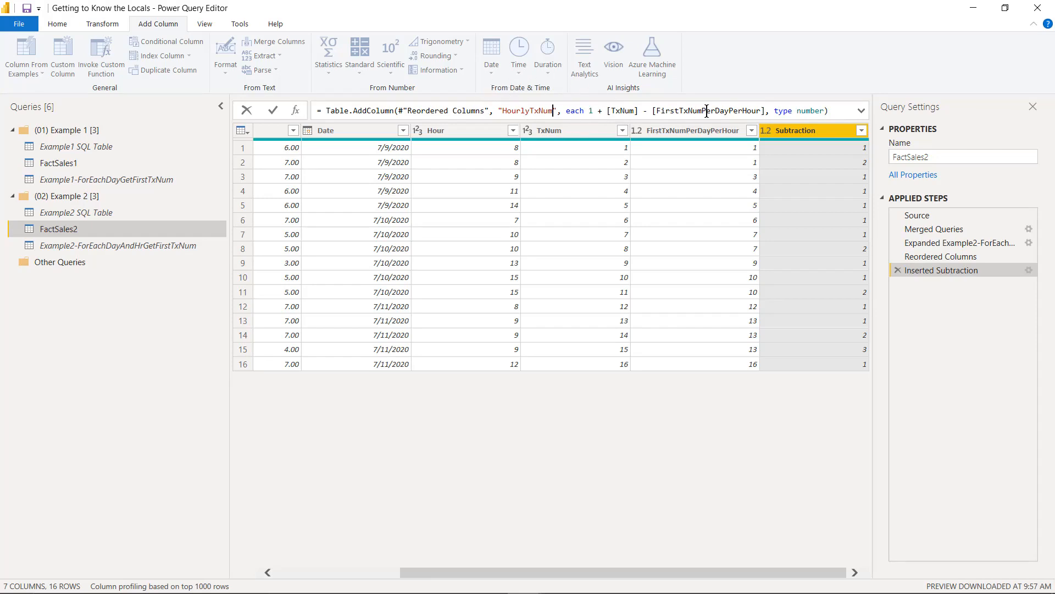
{"action": "key", "text": "Return"}
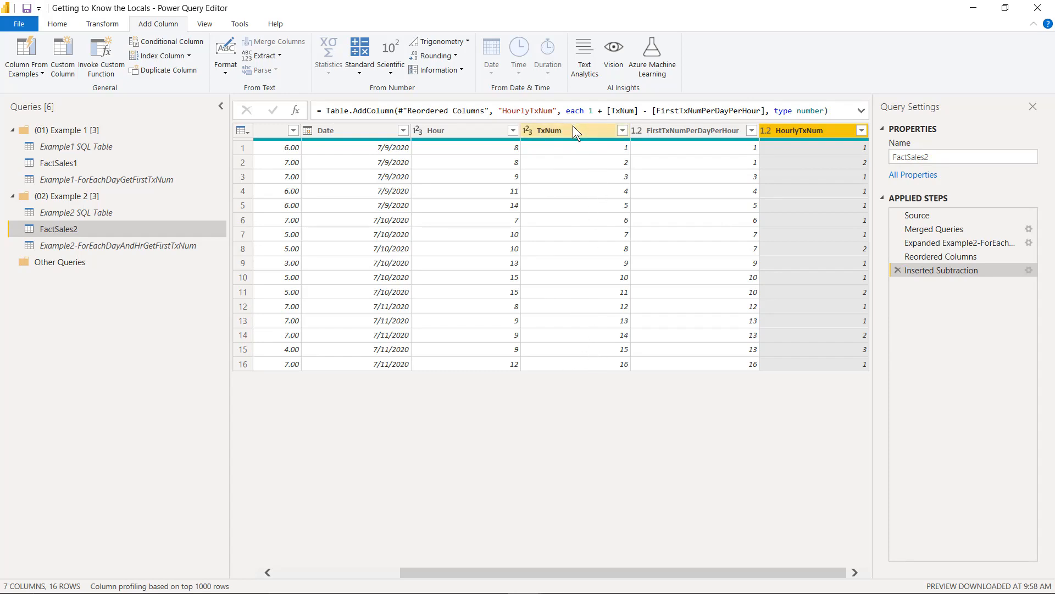
Step: Remove the TxNum and FirstTxNumPerDayPerHour columns from FactSales2
{"action": "left_click", "coordinate": [560, 130]}
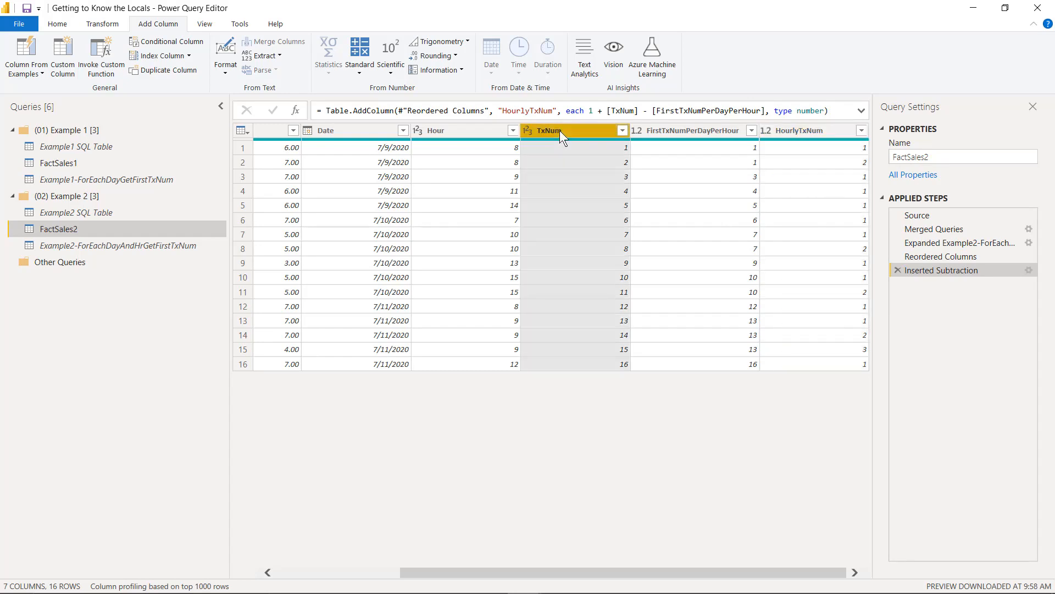
{"action": "left_click", "coordinate": [691, 131], "text": "ctrl"}
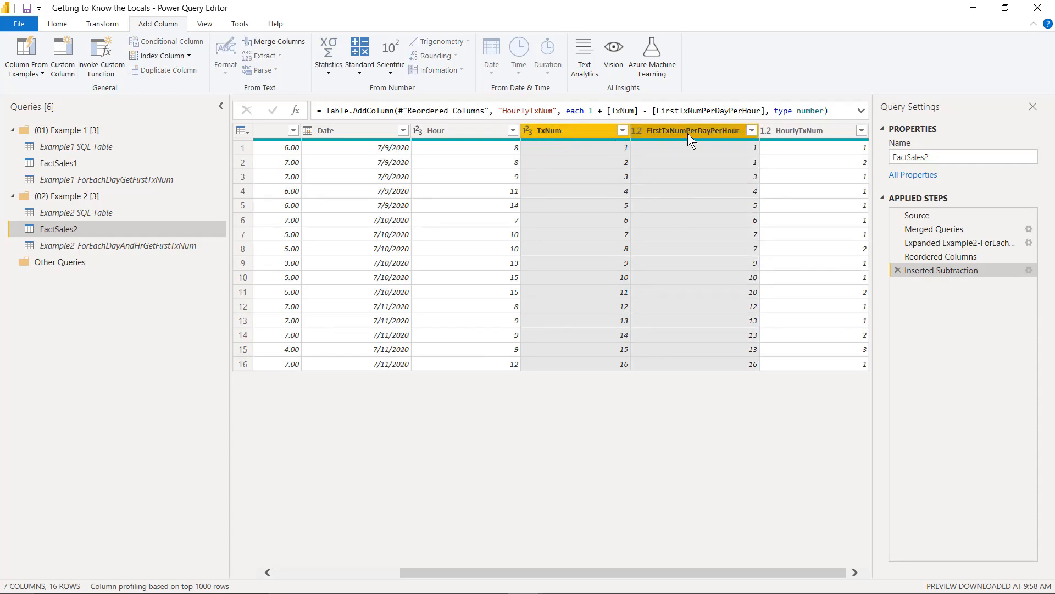
{"action": "right_click", "coordinate": [689, 135]}
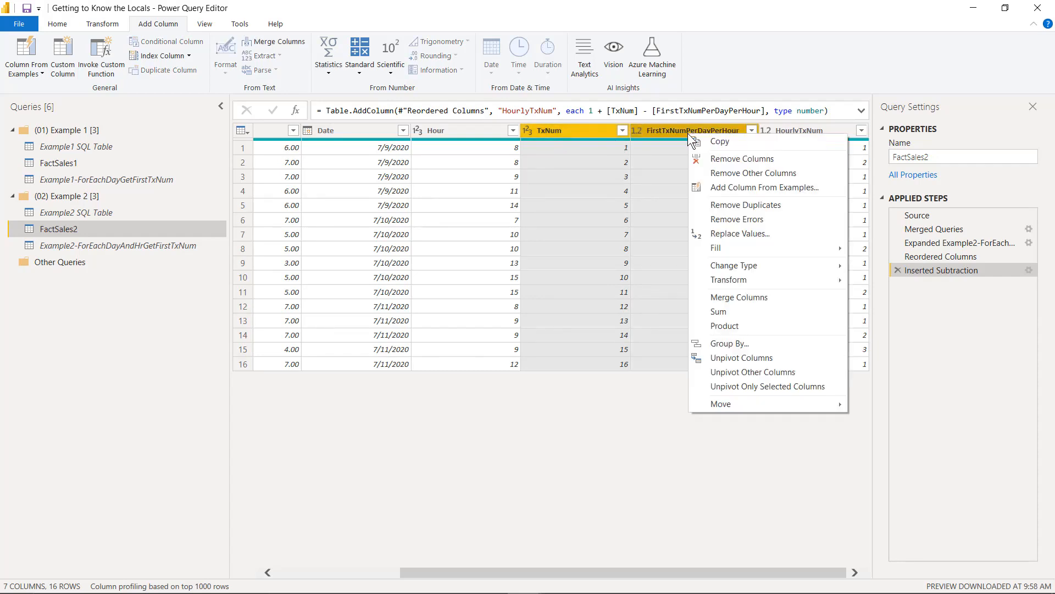
{"action": "left_click", "coordinate": [751, 161]}
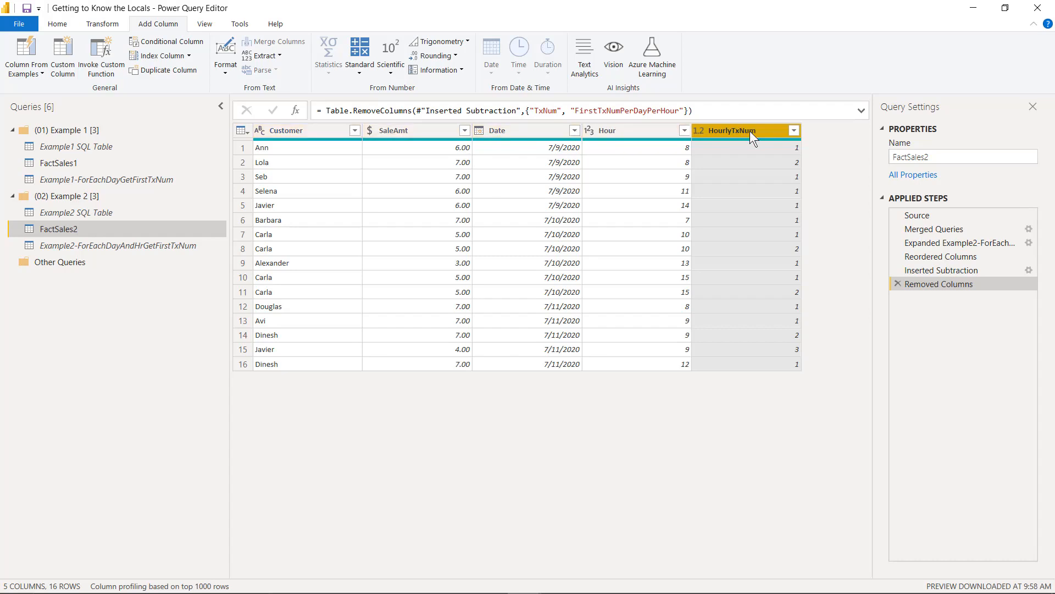
Step: Reorder the FactSales2 columns as Date, Hour, HourlyTxNum, Customer and SaleAmt
{"action": "left_click_drag", "start_coordinate": [731, 132], "coordinate": [653, 135]}
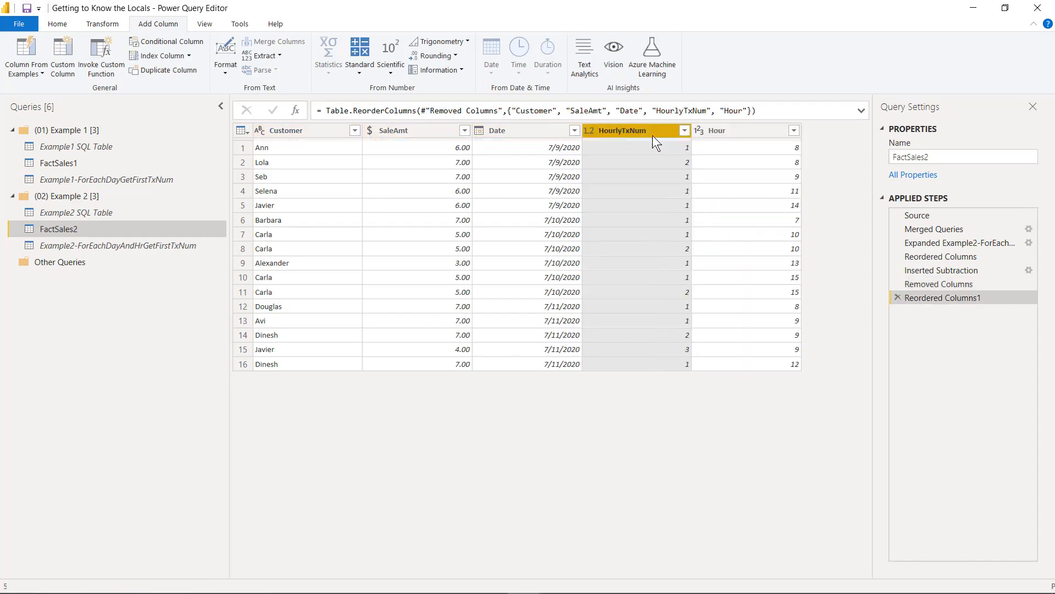
{"action": "left_click_drag", "start_coordinate": [329, 130], "coordinate": [799, 168]}
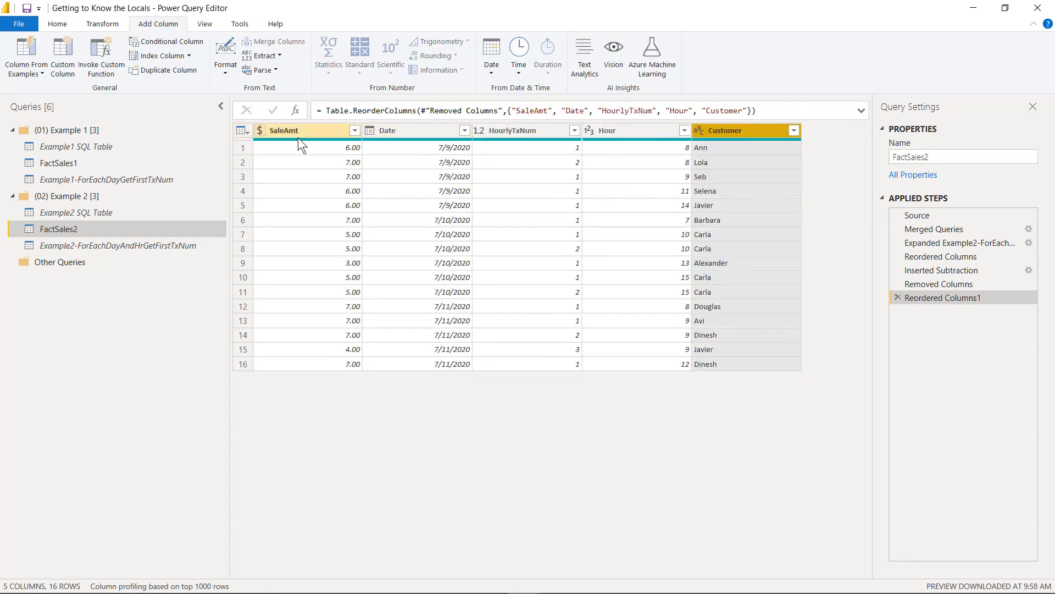
{"action": "left_click_drag", "start_coordinate": [296, 132], "coordinate": [832, 157]}
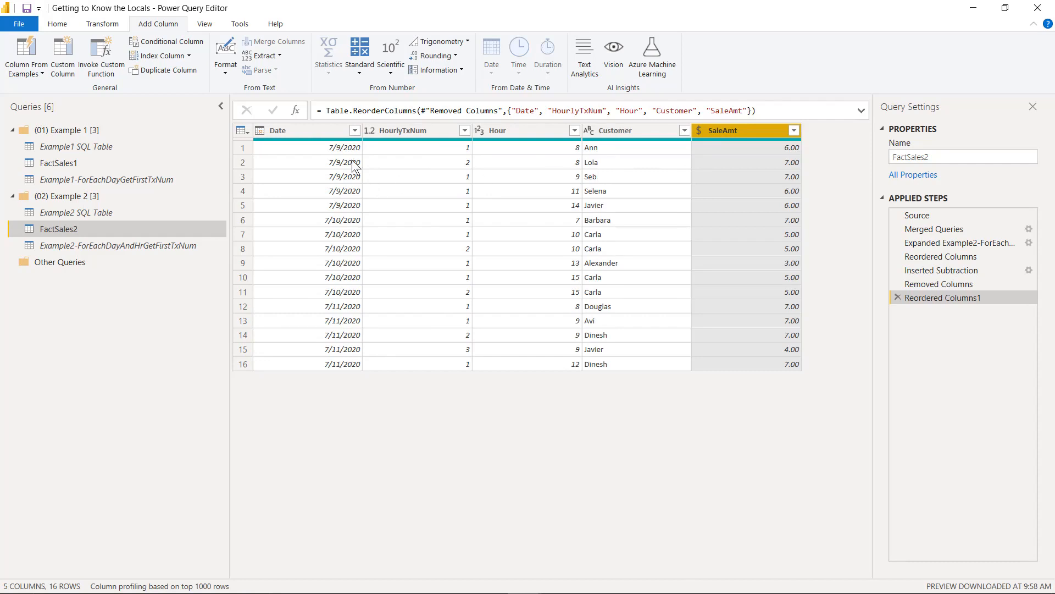
{"action": "left_click_drag", "start_coordinate": [520, 130], "coordinate": [338, 138]}
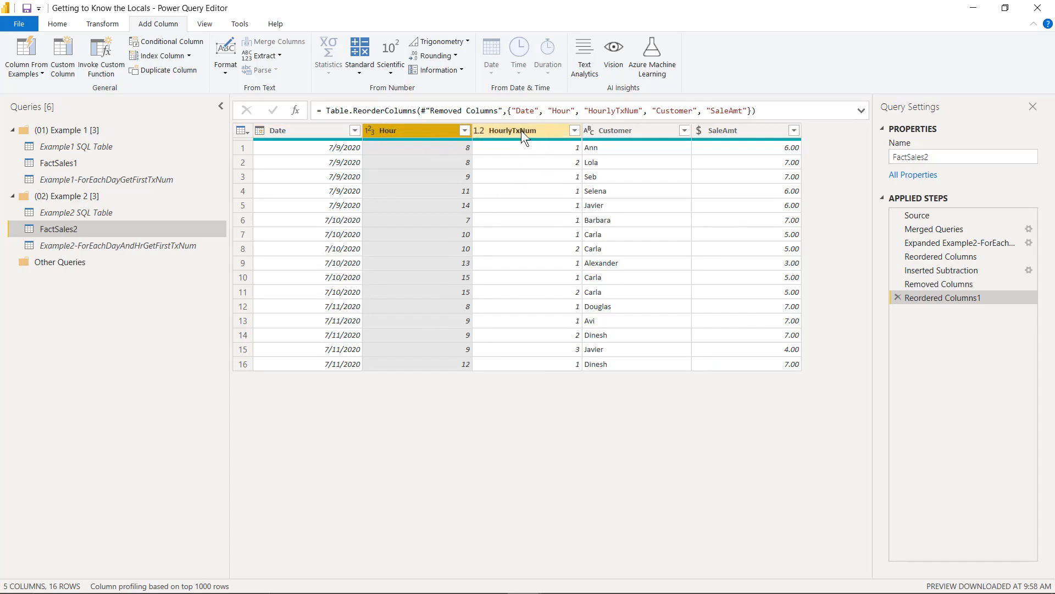
{"action": "left_click", "coordinate": [616, 132], "text": "ctrl"}
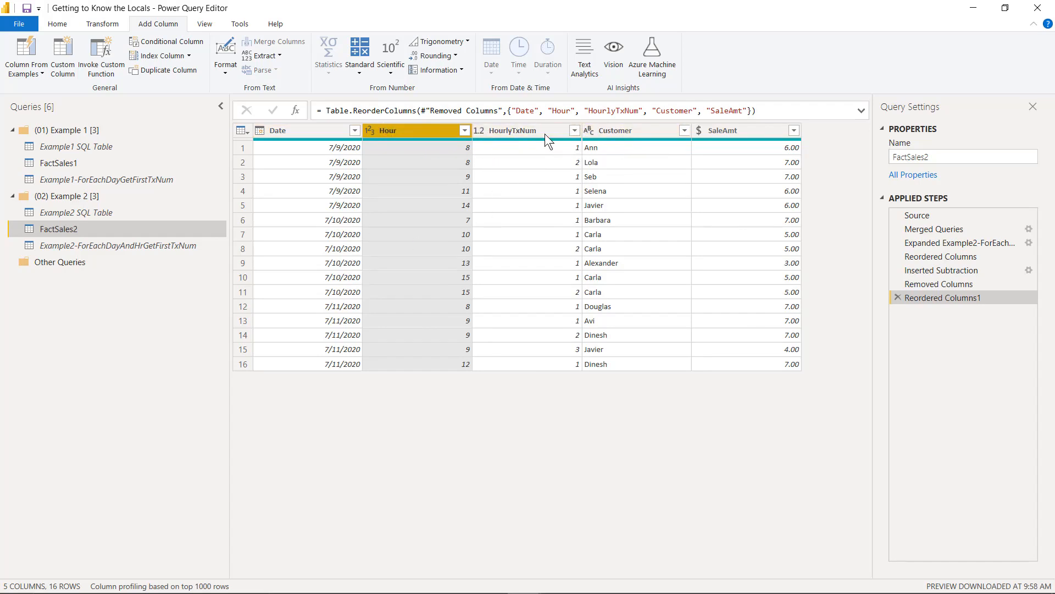